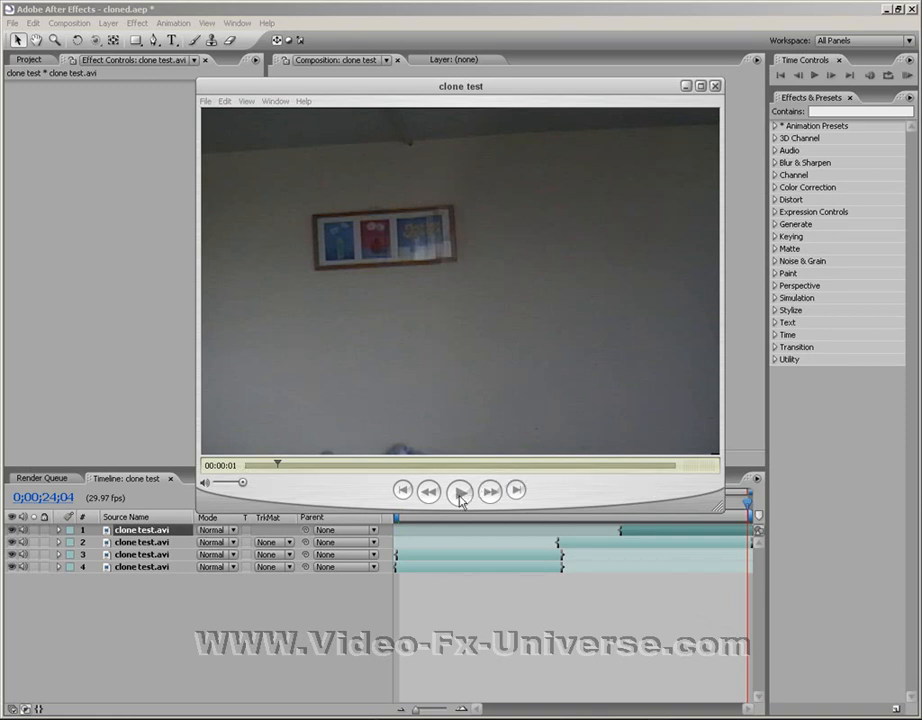
Play the finished clone test movie to preview the clone effect and close the player
{"action": "left_click", "coordinate": [461, 495]}
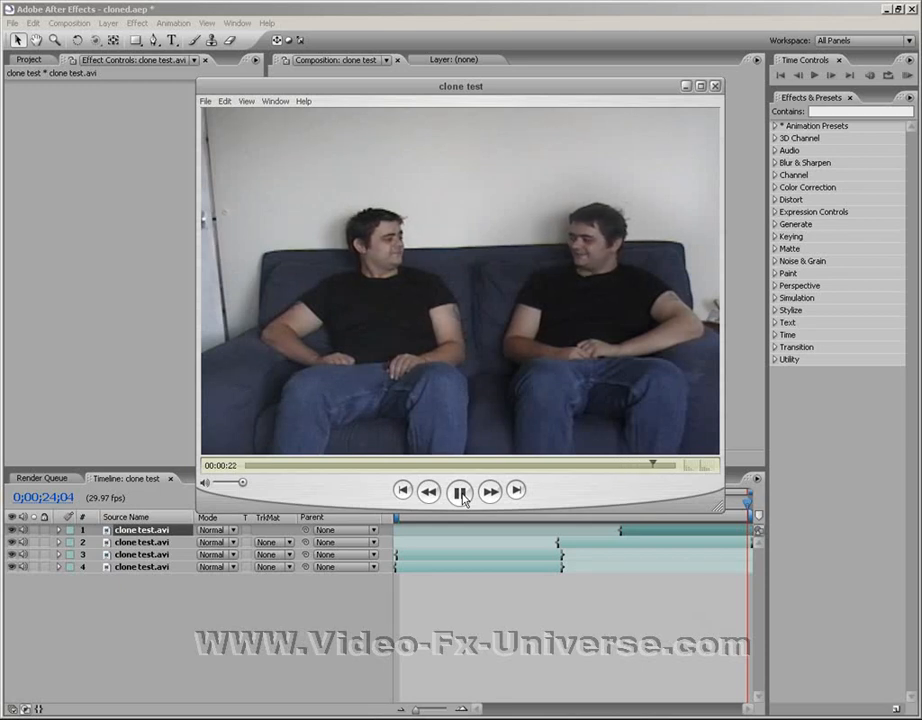
{"action": "left_click", "coordinate": [460, 492]}
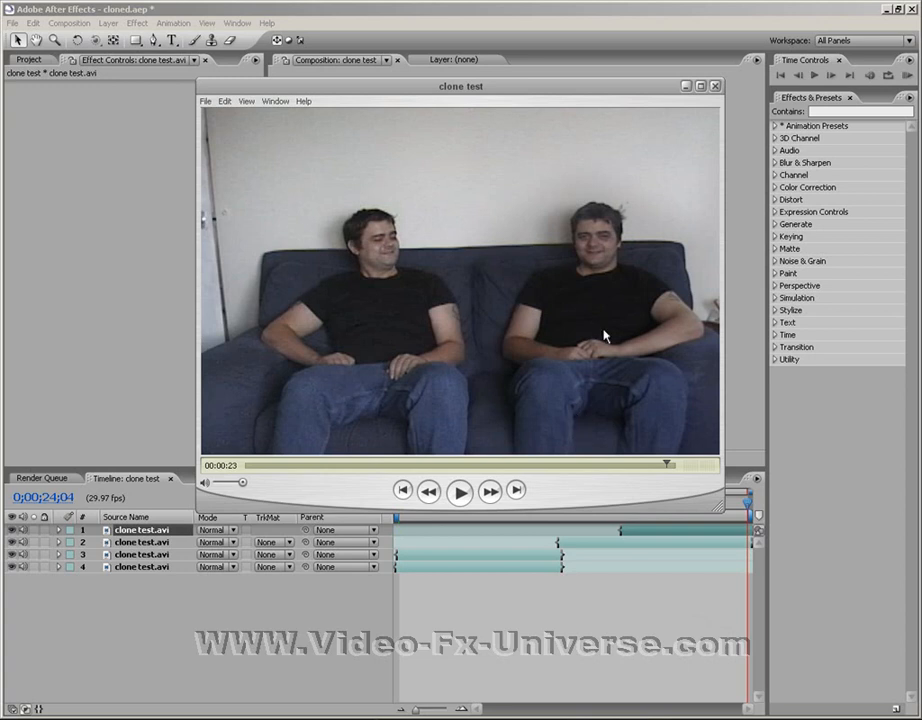
{"action": "left_click", "coordinate": [715, 87]}
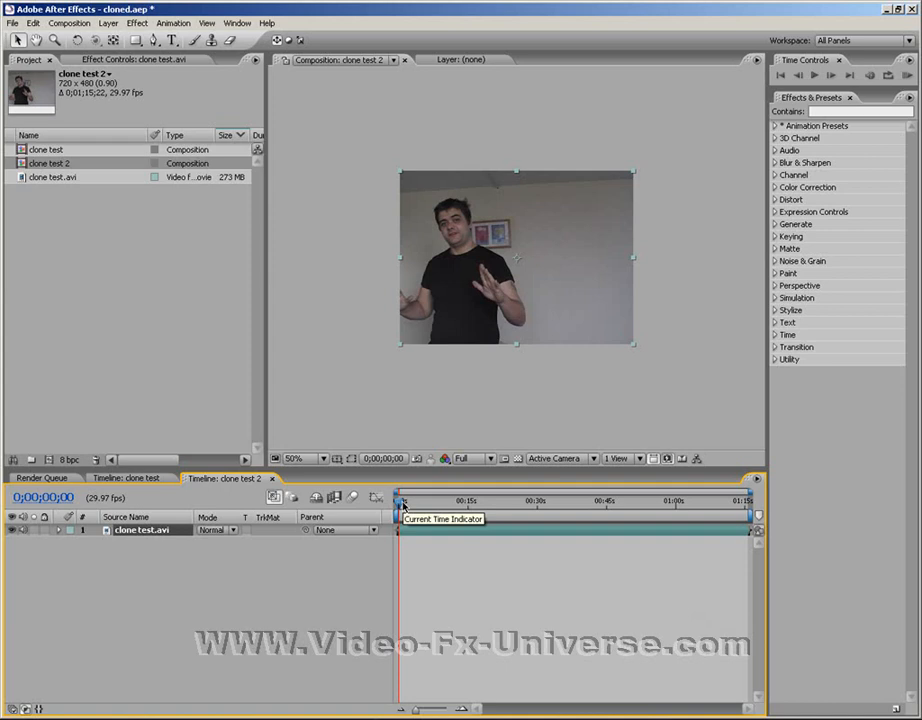
Scrub through the raw footage in the clone test 2 composition and the layered clips in the clone test composition
{"action": "left_click_drag", "start_coordinate": [403, 507], "coordinate": [449, 504]}
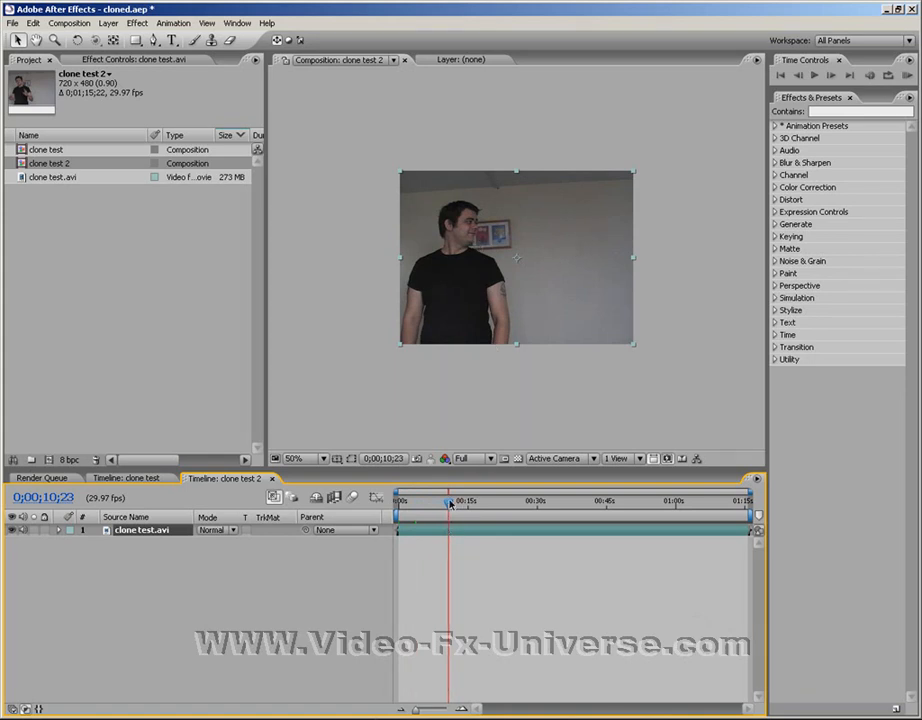
{"action": "left_click_drag", "start_coordinate": [449, 504], "coordinate": [738, 506]}
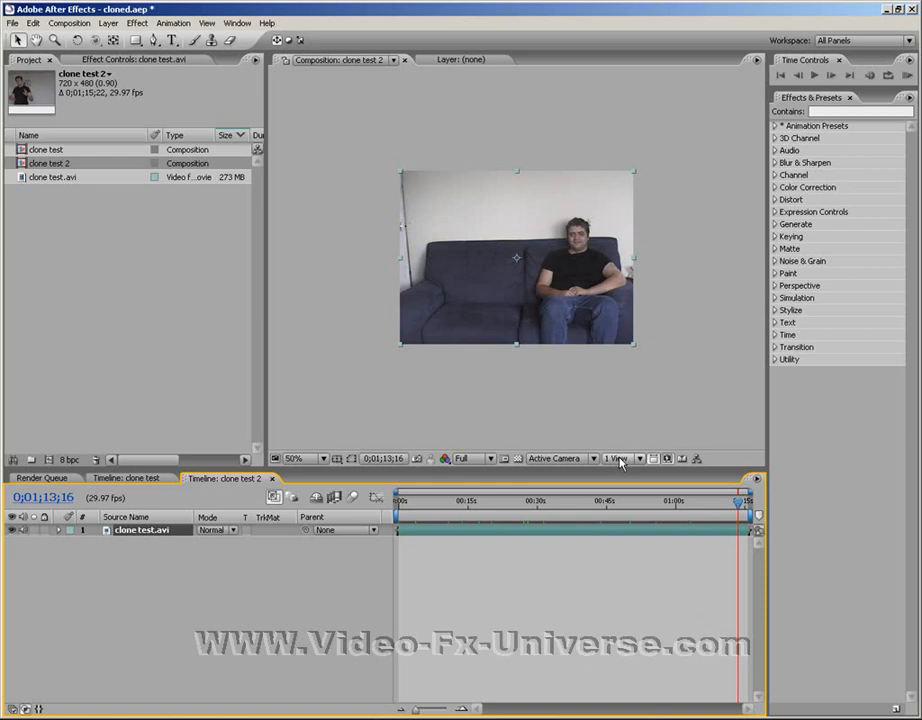
{"action": "left_click", "coordinate": [130, 479]}
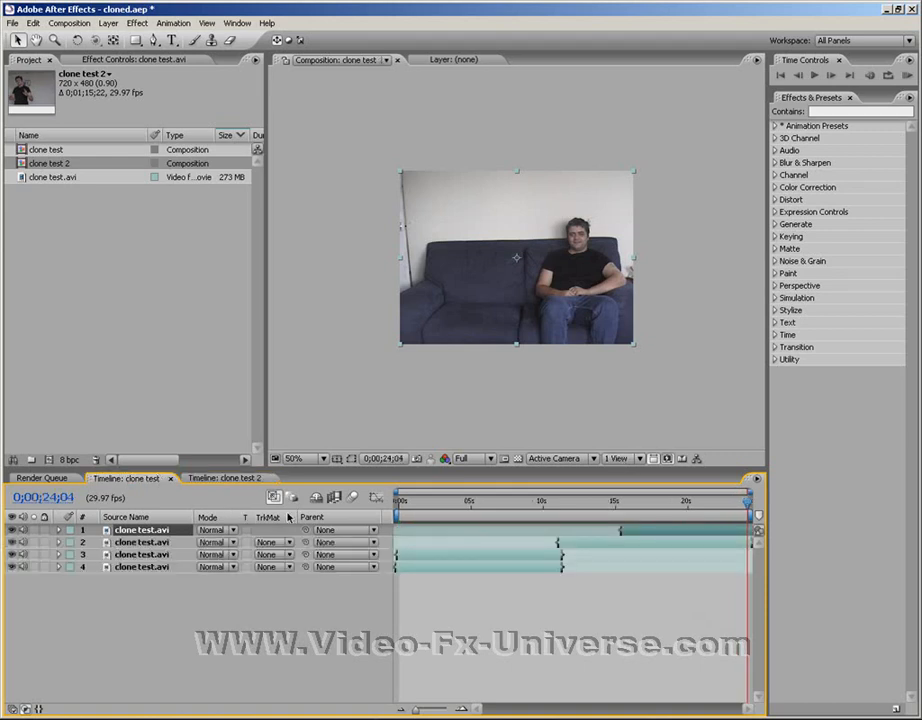
{"action": "left_click", "coordinate": [441, 500]}
{"action": "left_click", "coordinate": [683, 500]}
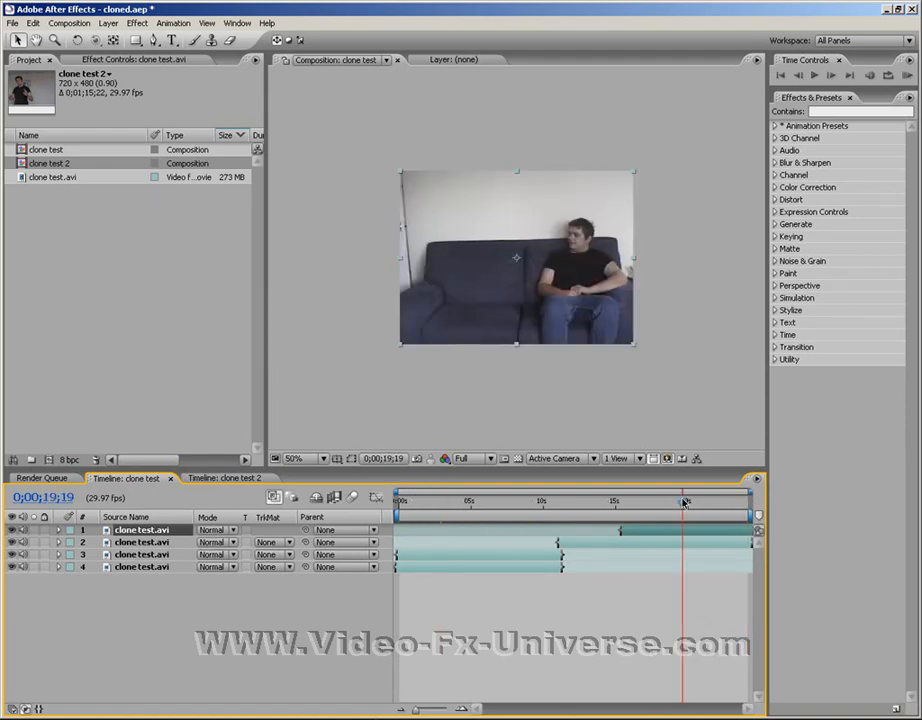
{"action": "left_click", "coordinate": [434, 506]}
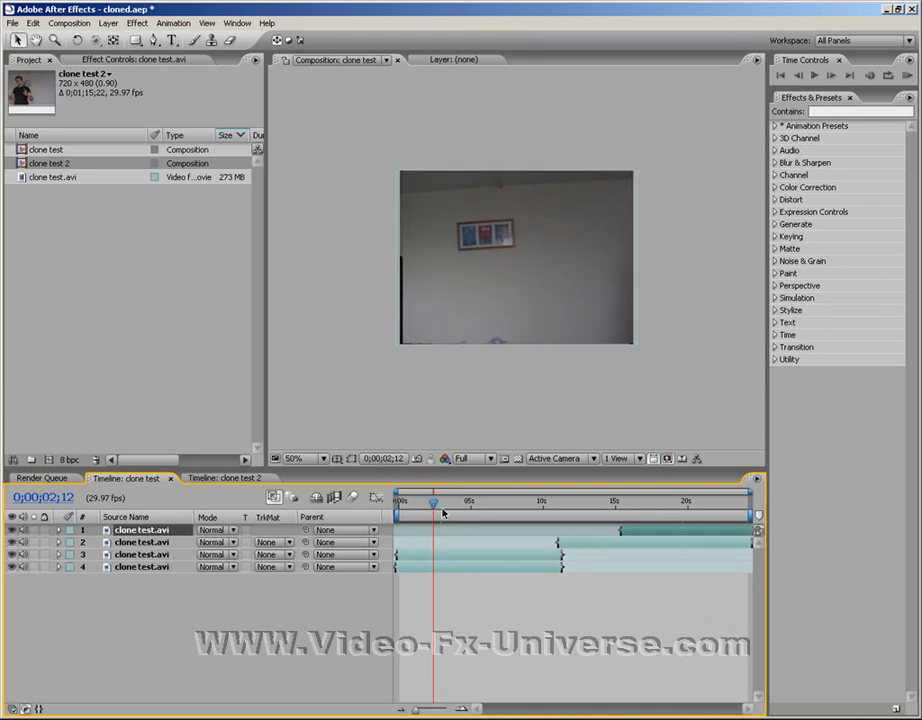
{"action": "left_click_drag", "start_coordinate": [443, 512], "coordinate": [414, 508]}
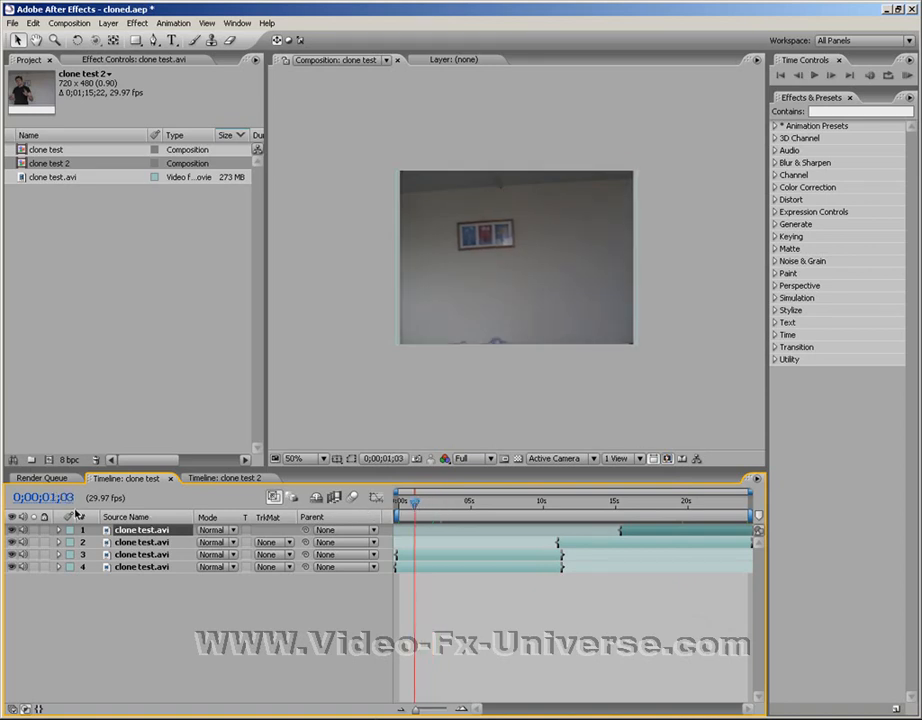
Temporarily hide layer 3 to examine the layer 4 footage at about 5 seconds, and show layer 3 again
{"action": "left_click", "coordinate": [12, 554]}
{"action": "left_click_drag", "start_coordinate": [414, 508], "coordinate": [476, 504]}
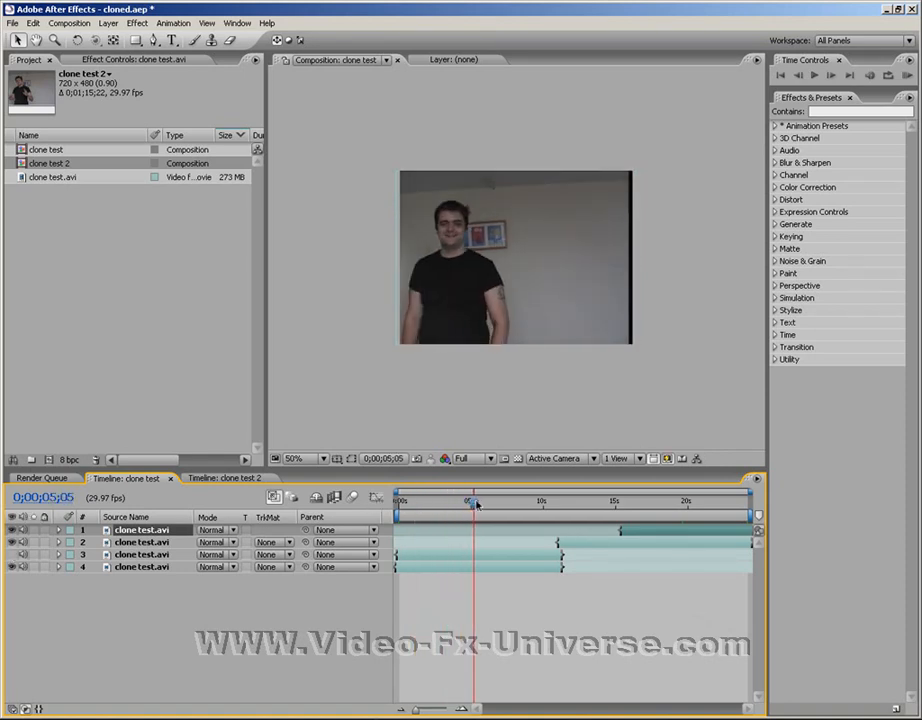
{"action": "left_click", "coordinate": [485, 570]}
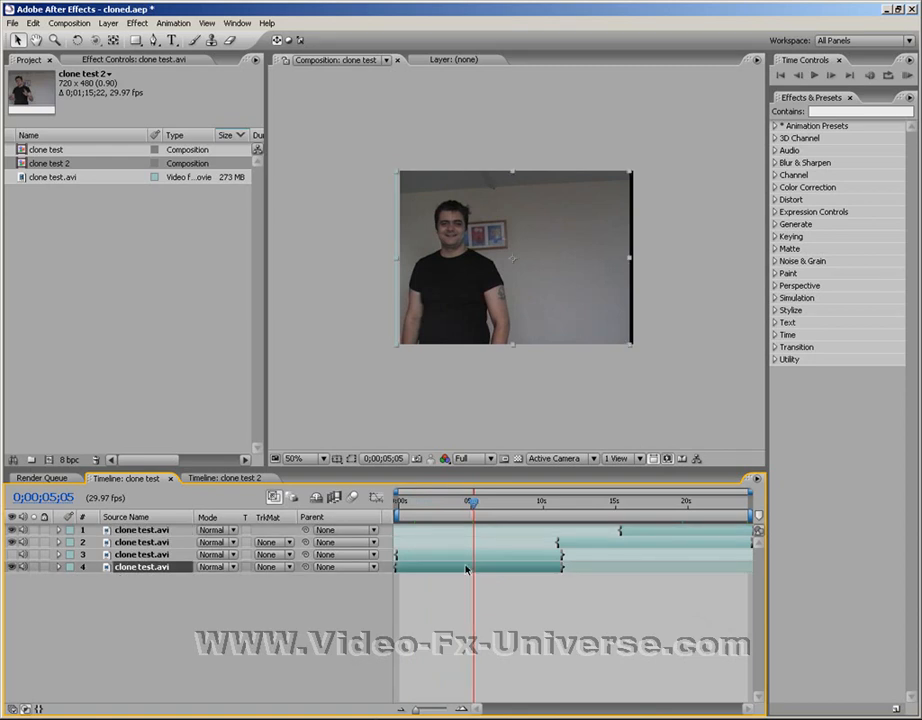
{"action": "left_click", "coordinate": [12, 554]}
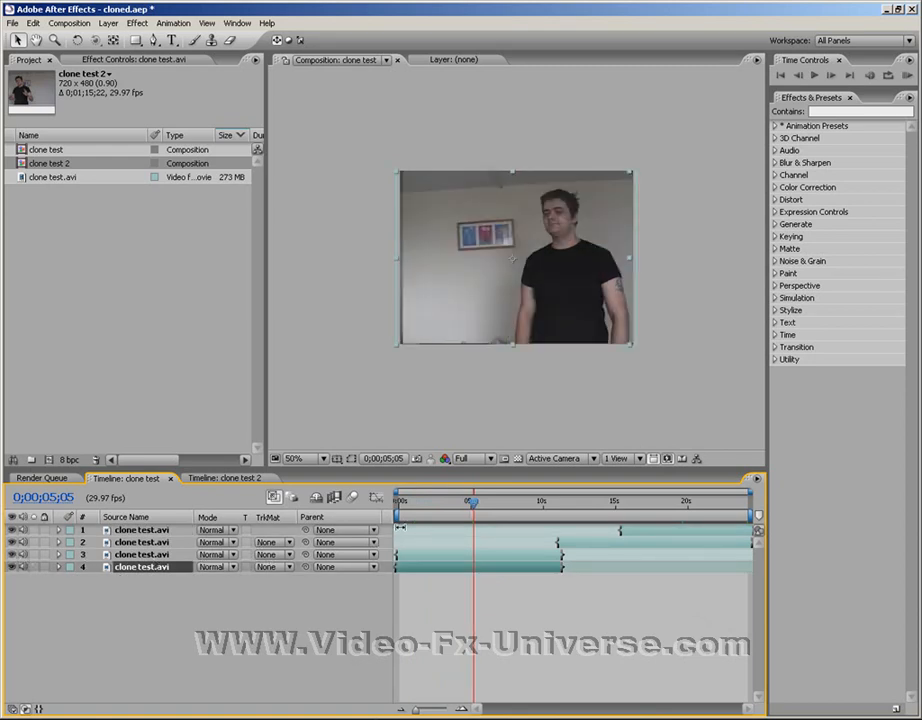
Lower layer 3's opacity to 46% and compare the two overlaid performances up to 0;00;06;22
{"action": "left_click", "coordinate": [462, 558]}
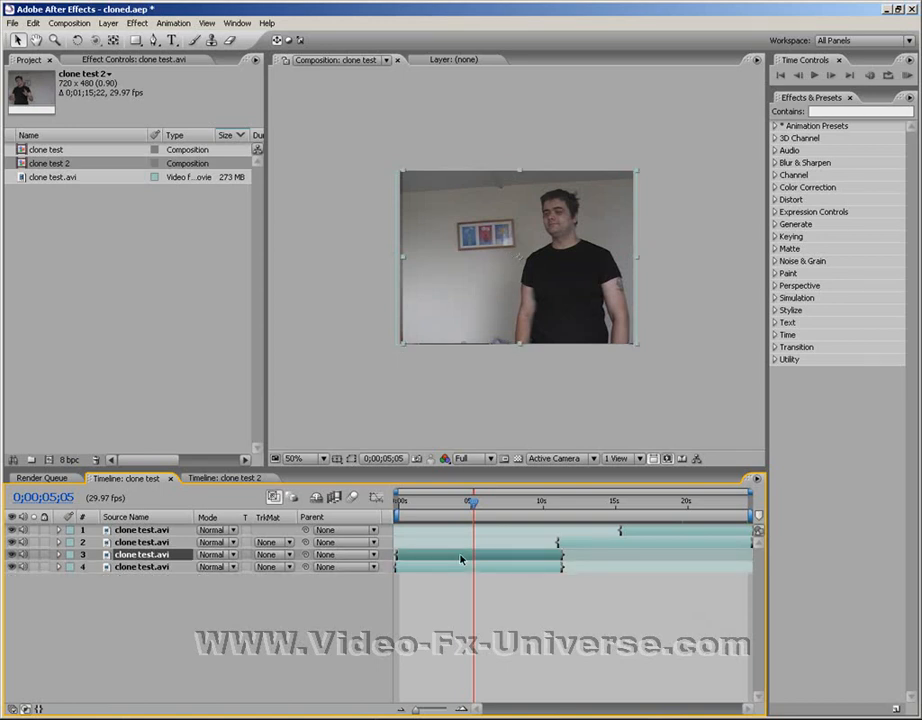
{"action": "key", "text": "t"}
{"action": "left_click_drag", "start_coordinate": [206, 567], "coordinate": [153, 567]}
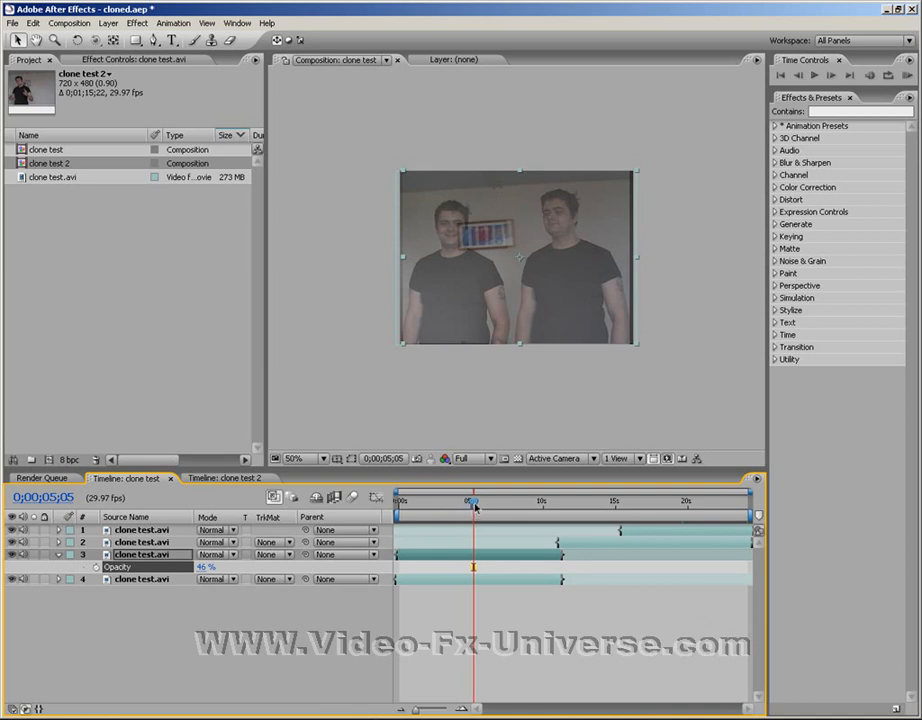
{"action": "left_click_drag", "start_coordinate": [475, 509], "coordinate": [496, 507]}
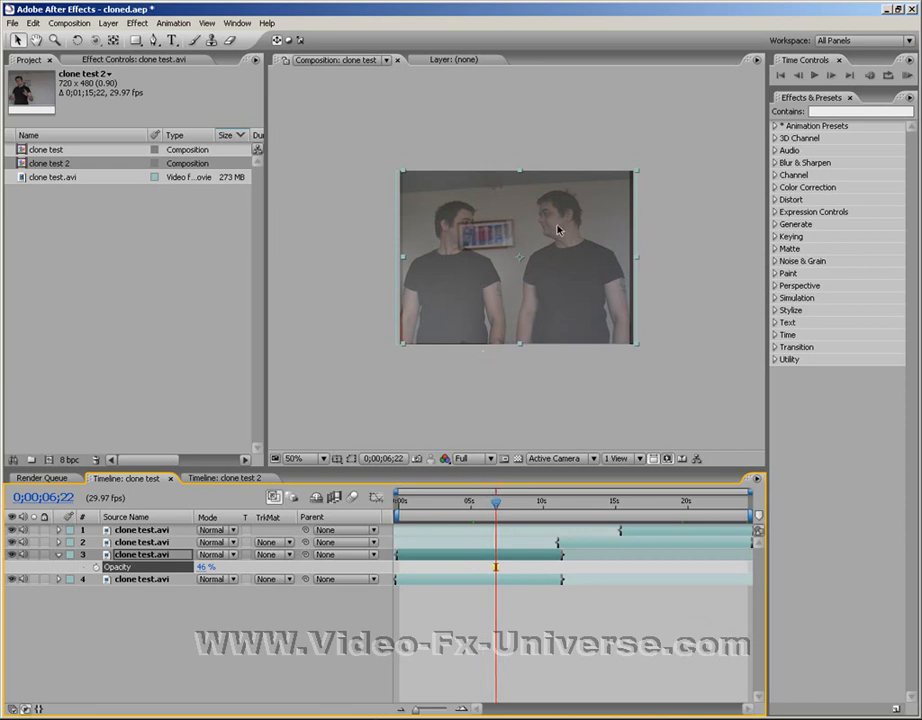
Try sliding layer 3 earlier to compare the clones' timing, return it to its original position and restore its opacity to 100%
{"action": "left_click_drag", "start_coordinate": [517, 555], "coordinate": [497, 561]}
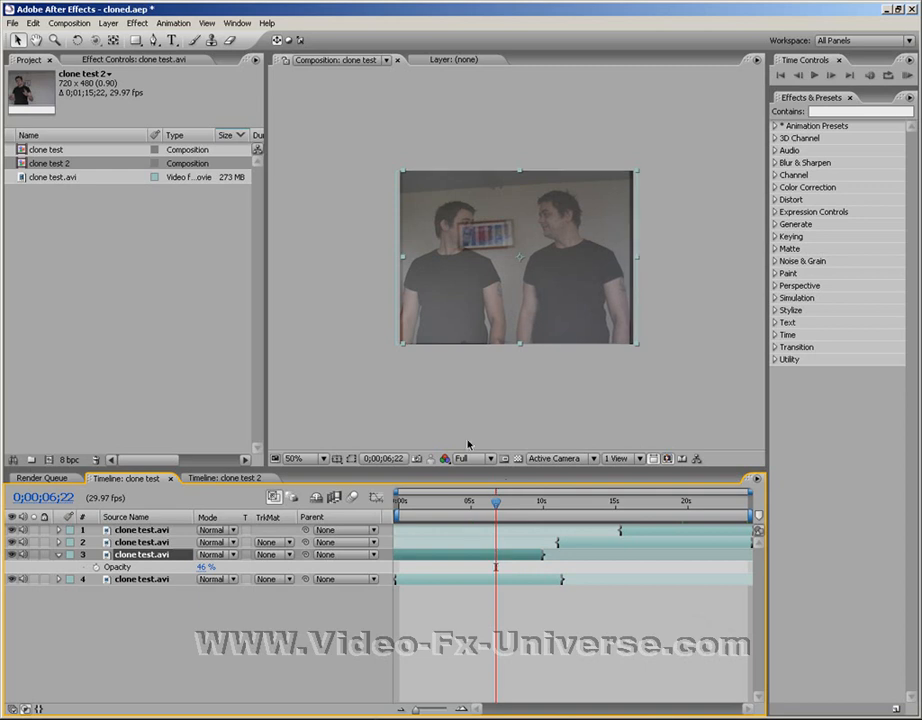
{"action": "left_click_drag", "start_coordinate": [496, 502], "coordinate": [475, 503]}
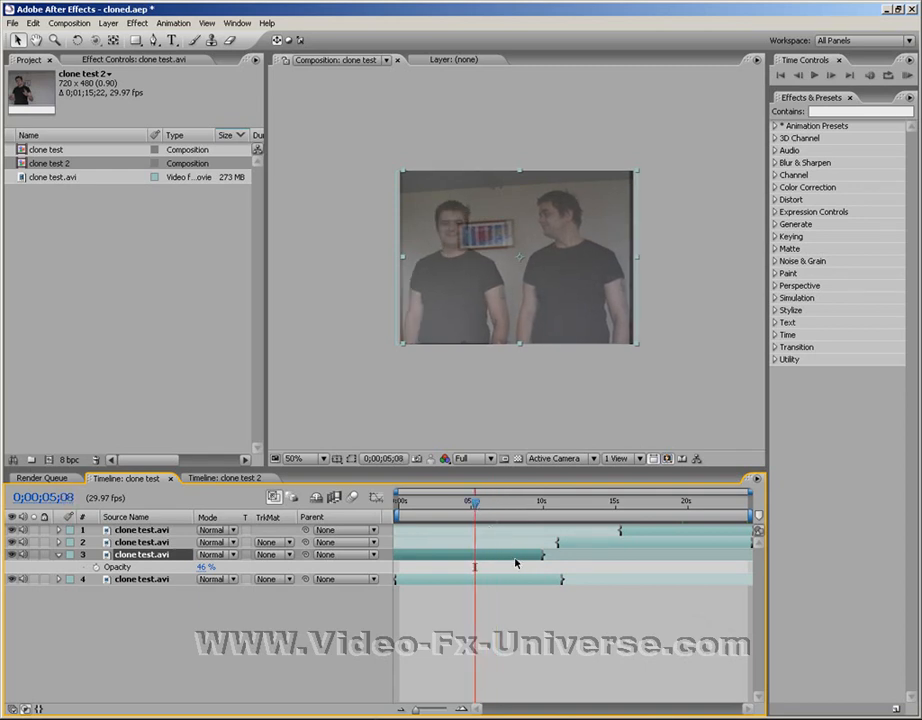
{"action": "left_click_drag", "start_coordinate": [516, 563], "coordinate": [537, 556]}
{"action": "left_click_drag", "start_coordinate": [477, 507], "coordinate": [442, 508]}
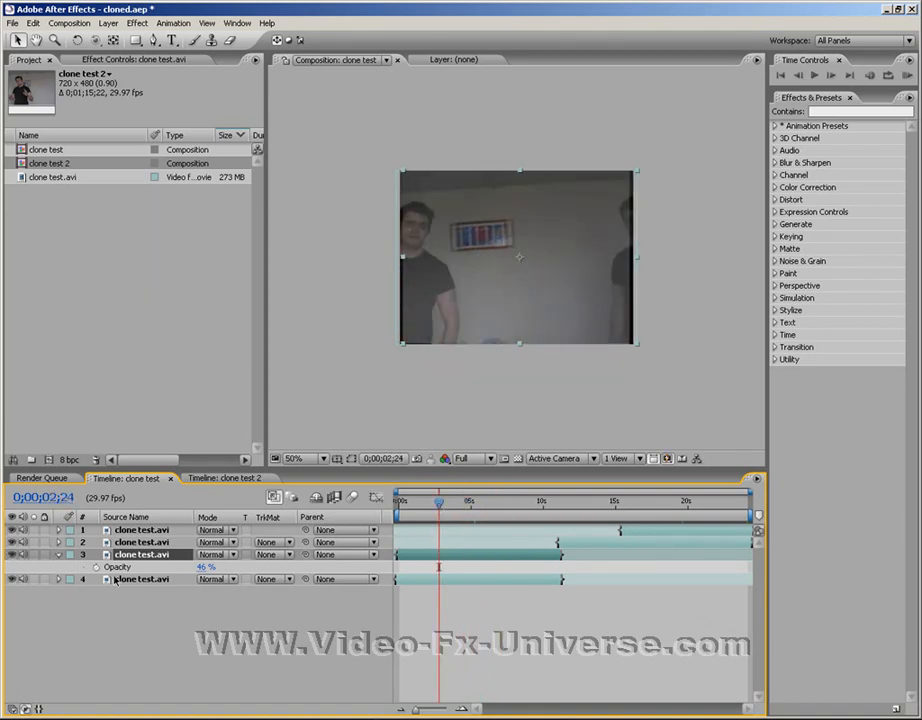
{"action": "left_click_drag", "start_coordinate": [205, 567], "coordinate": [243, 568]}
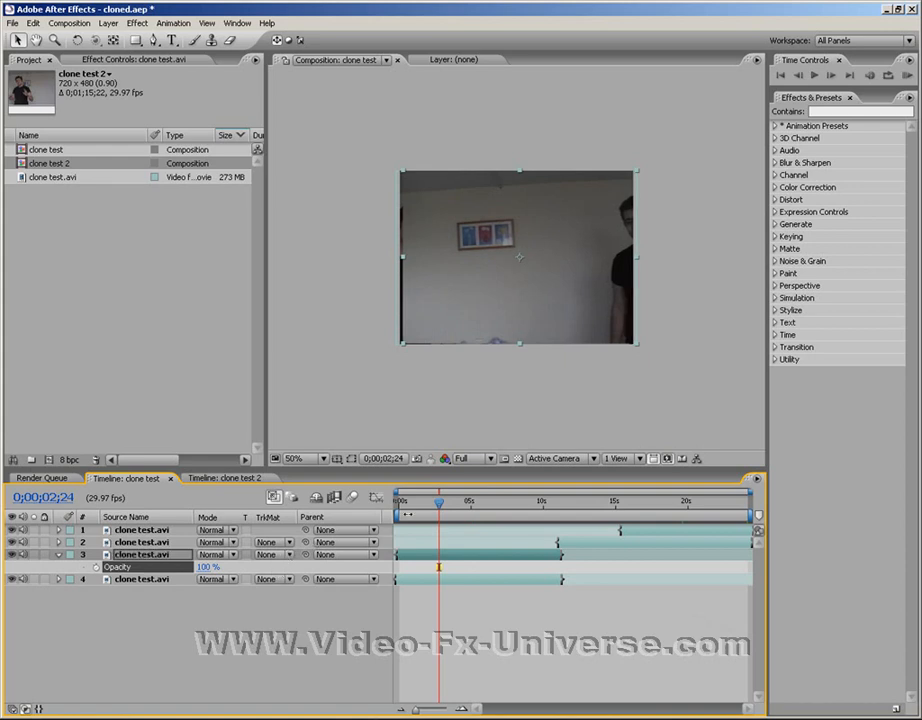
Trim the start of layer 3 to 0;00;02;04, before the figure enters the frame, and collapse the layer's properties
{"action": "left_click_drag", "start_coordinate": [439, 506], "coordinate": [429, 507]}
{"action": "left_click_drag", "start_coordinate": [397, 554], "coordinate": [427, 555]}
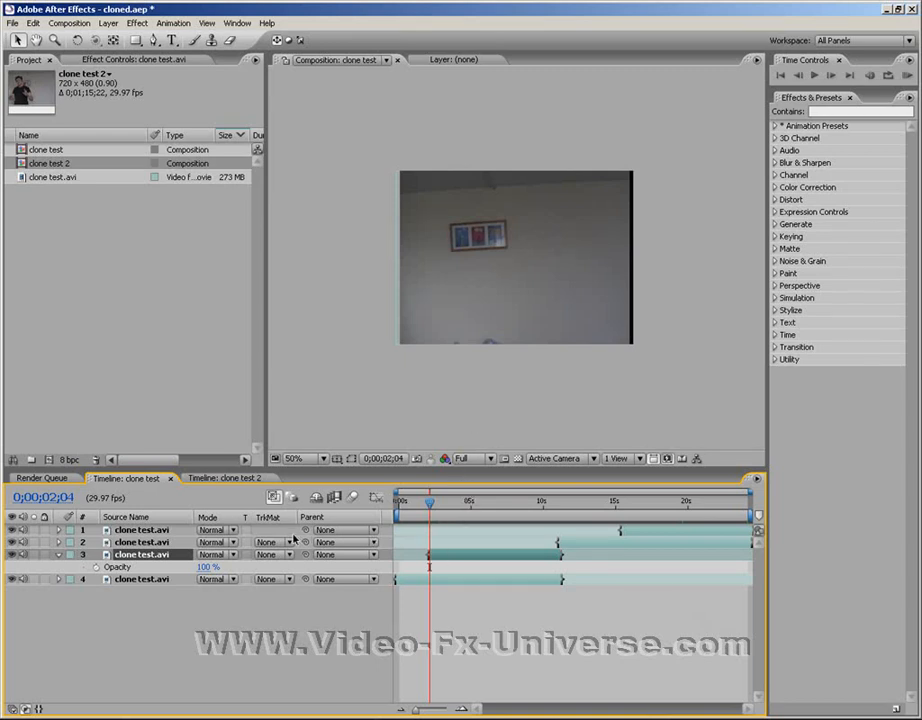
{"action": "left_click", "coordinate": [58, 555]}
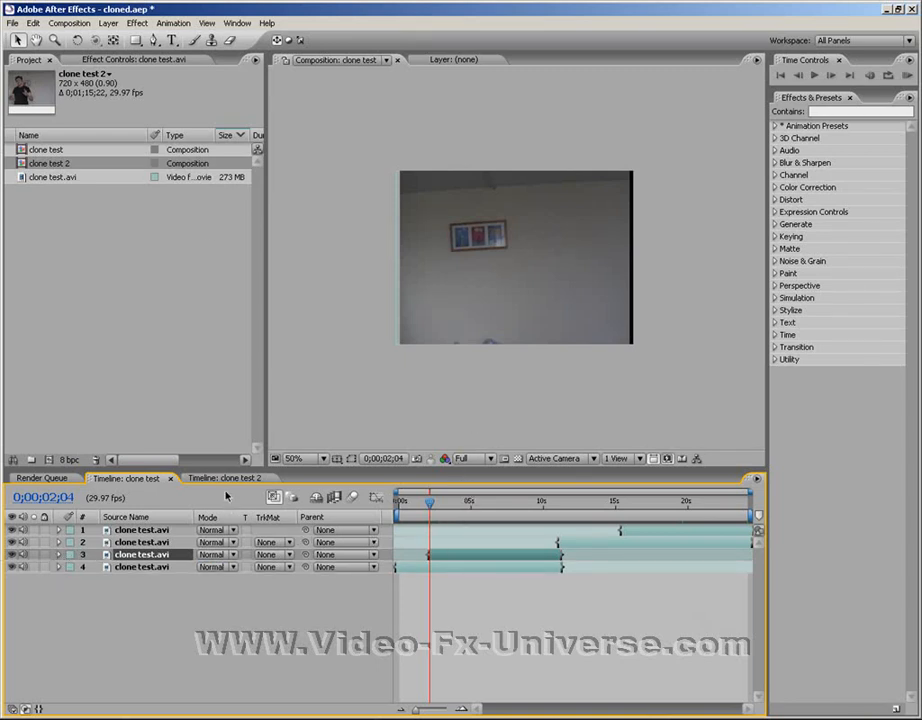
Draw a closed Pen mask on layer 3 around the man beside the picture frame, at 0;00;10;26
{"action": "left_click", "coordinate": [155, 45]}
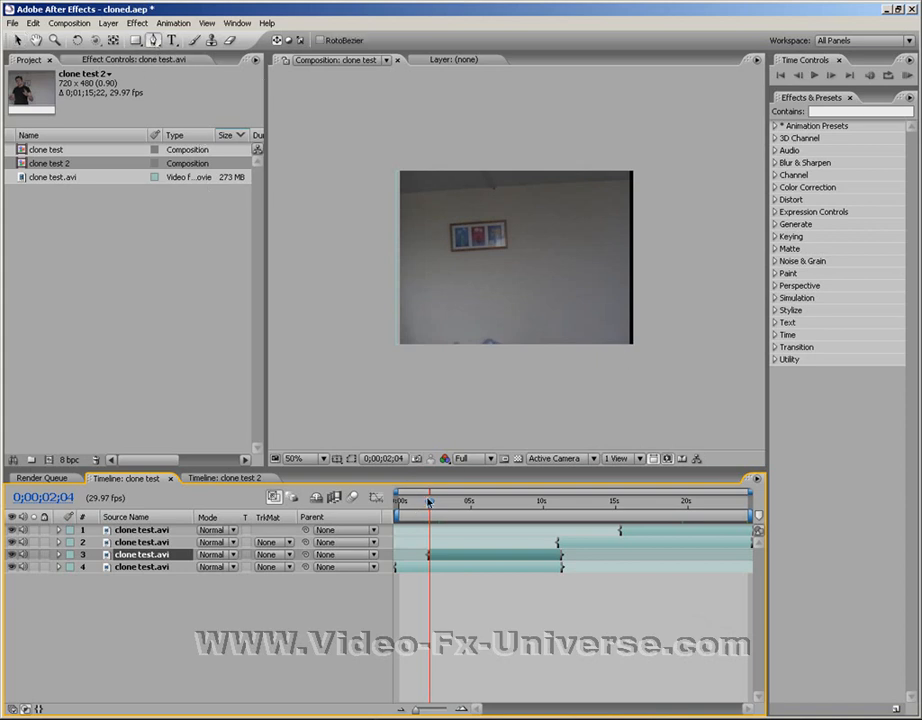
{"action": "left_click_drag", "start_coordinate": [429, 501], "coordinate": [556, 500]}
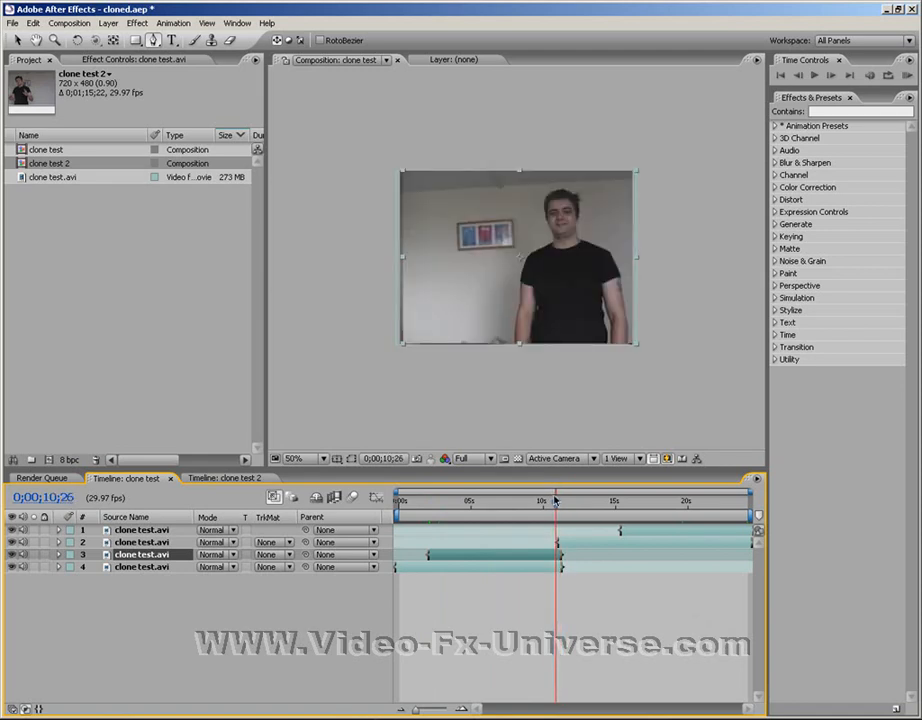
{"action": "left_click", "coordinate": [514, 350]}
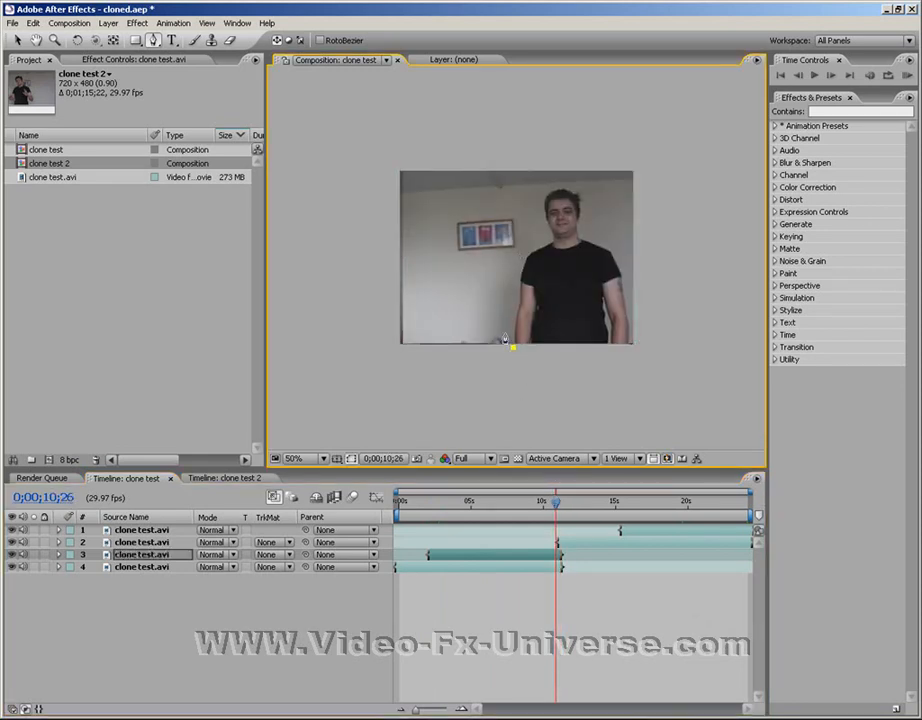
{"action": "left_click", "coordinate": [516, 310]}
{"action": "left_click", "coordinate": [522, 258]}
{"action": "left_click", "coordinate": [545, 187]}
{"action": "left_click", "coordinate": [553, 187]}
{"action": "left_click", "coordinate": [578, 188]}
{"action": "left_click", "coordinate": [584, 221]}
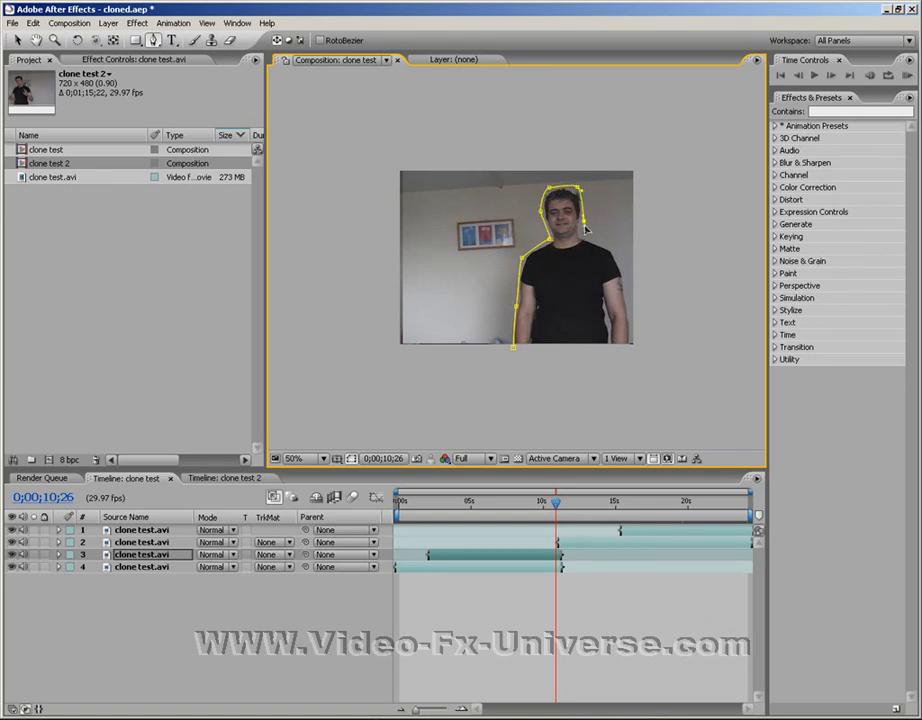
{"action": "left_click", "coordinate": [582, 234]}
{"action": "left_click", "coordinate": [616, 248]}
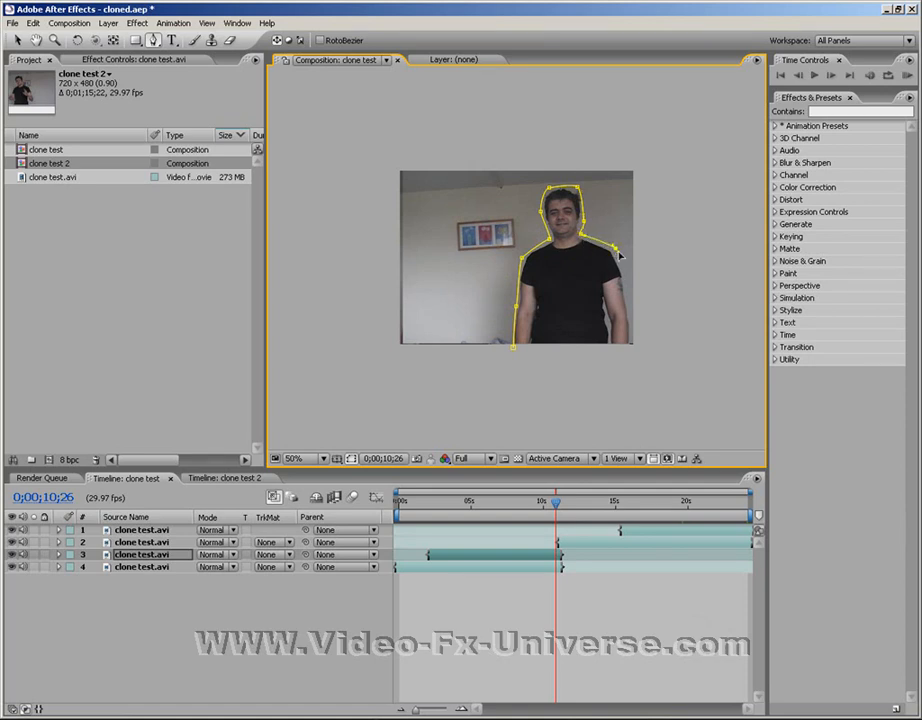
{"action": "left_click", "coordinate": [630, 314]}
{"action": "left_click", "coordinate": [513, 350]}
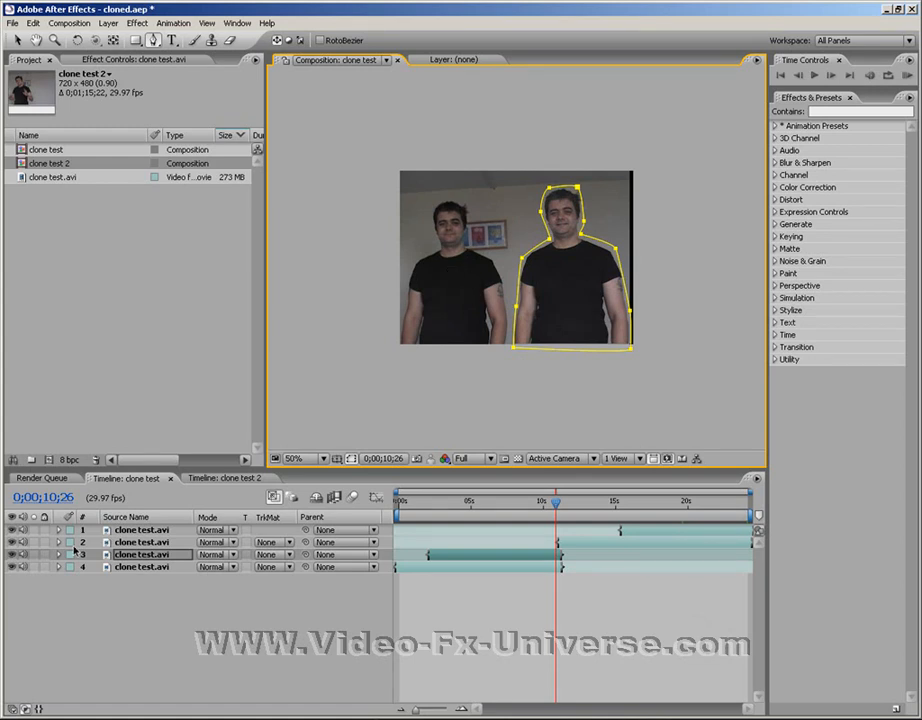
Hide the mask outline and inspect the masked figure's edges at 200% and 100% magnification
{"action": "left_click", "coordinate": [352, 459]}
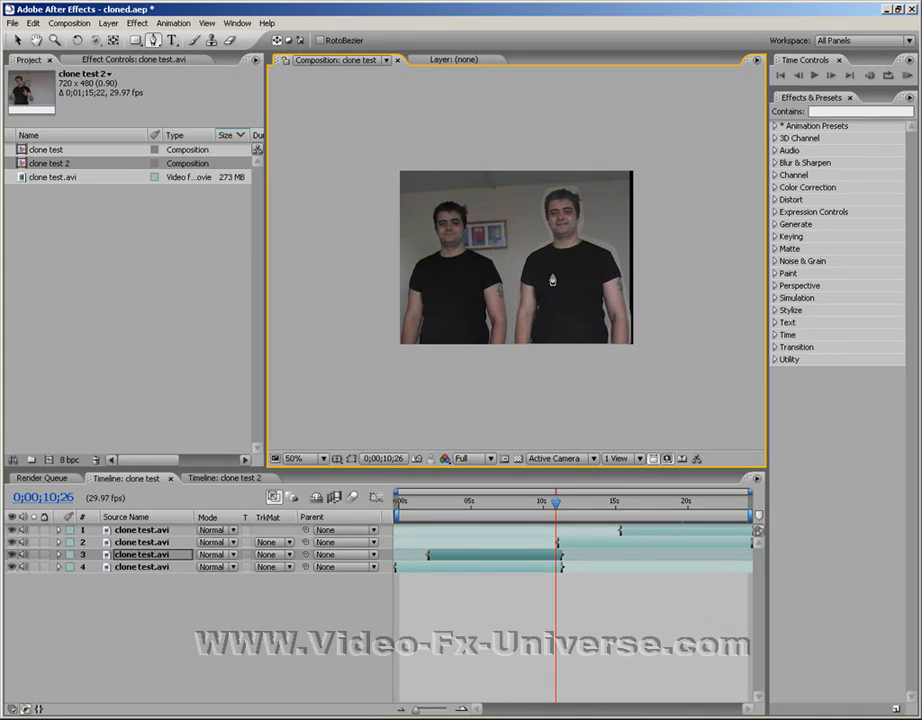
{"action": "scroll", "coordinate": [565, 251], "scroll_direction": "up", "scroll_amount": 3}
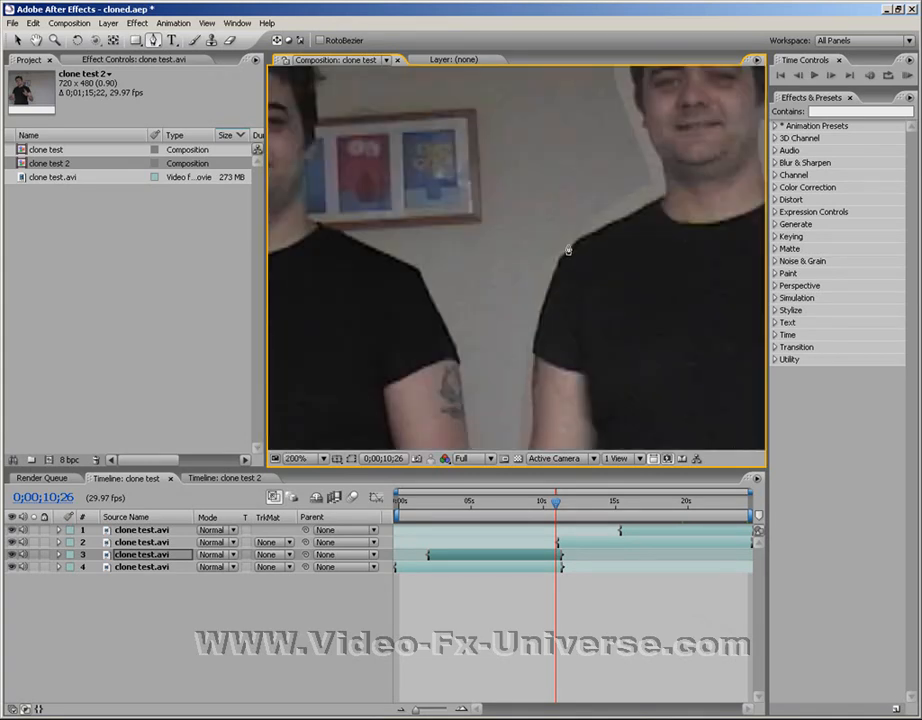
{"action": "scroll", "coordinate": [567, 251], "scroll_direction": "down", "scroll_amount": 2}
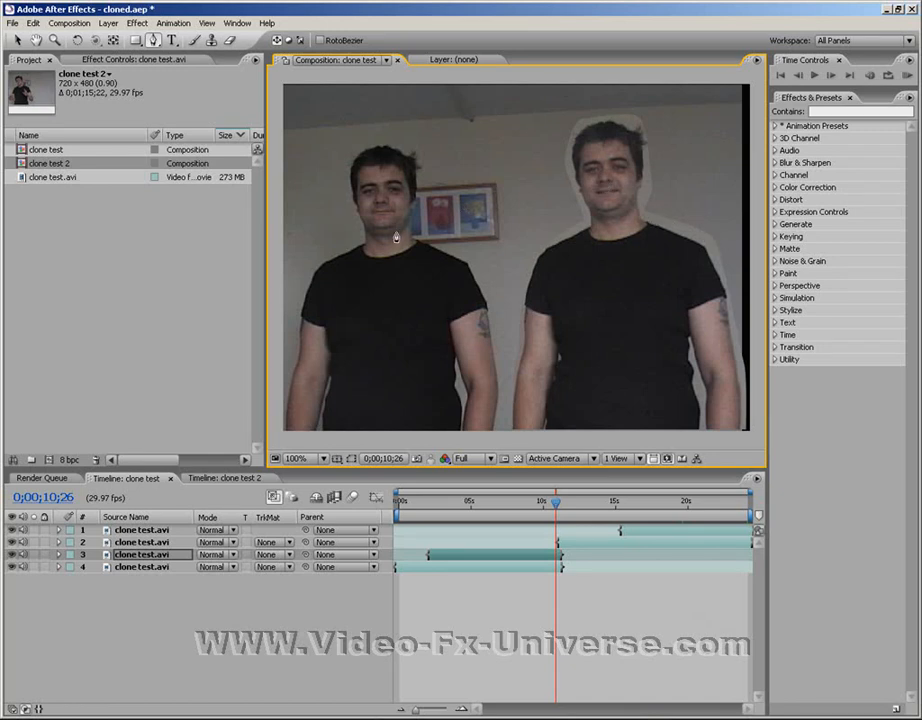
Set the Mask Feather of layer 3's Mask 1 to 25 pixels
{"action": "left_click", "coordinate": [59, 554]}
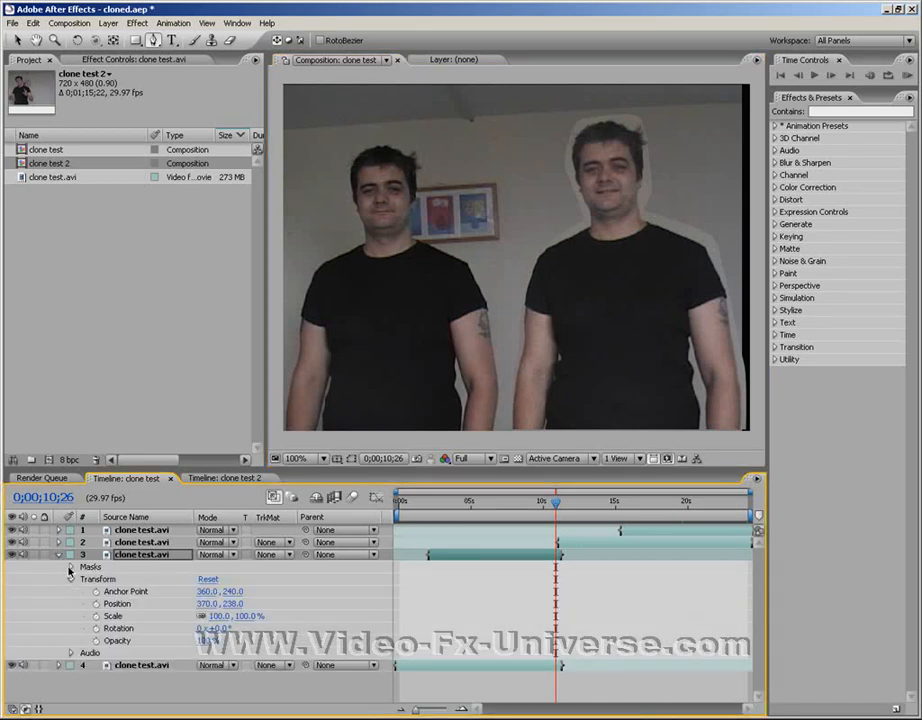
{"action": "left_click", "coordinate": [70, 567]}
{"action": "left_click", "coordinate": [83, 579]}
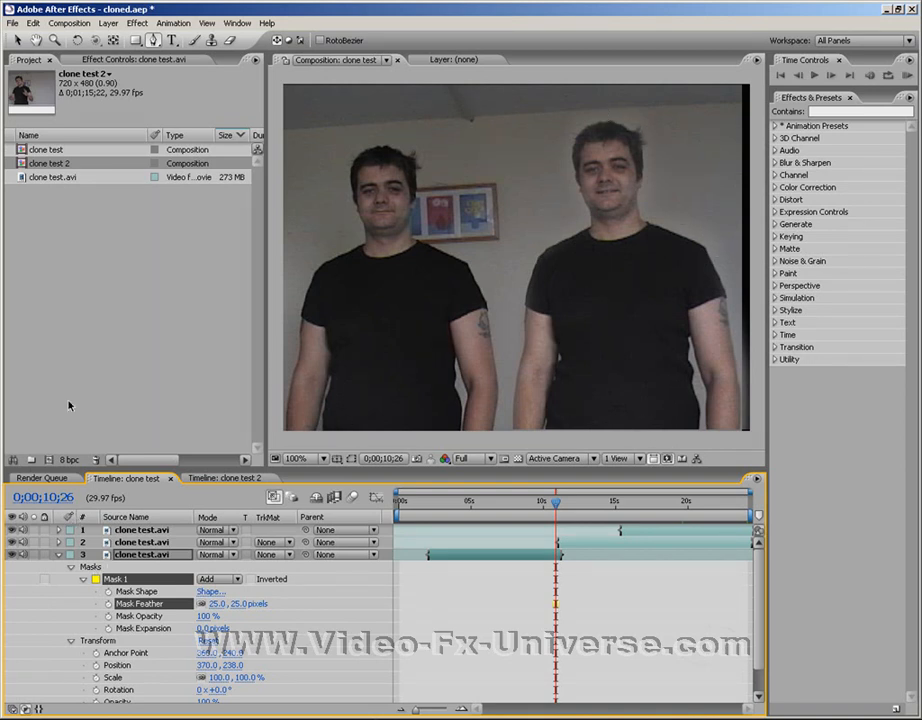
Apply the Brightness & Contrast color correction effect to the masked layer 3 clip
{"action": "left_click", "coordinate": [143, 27]}
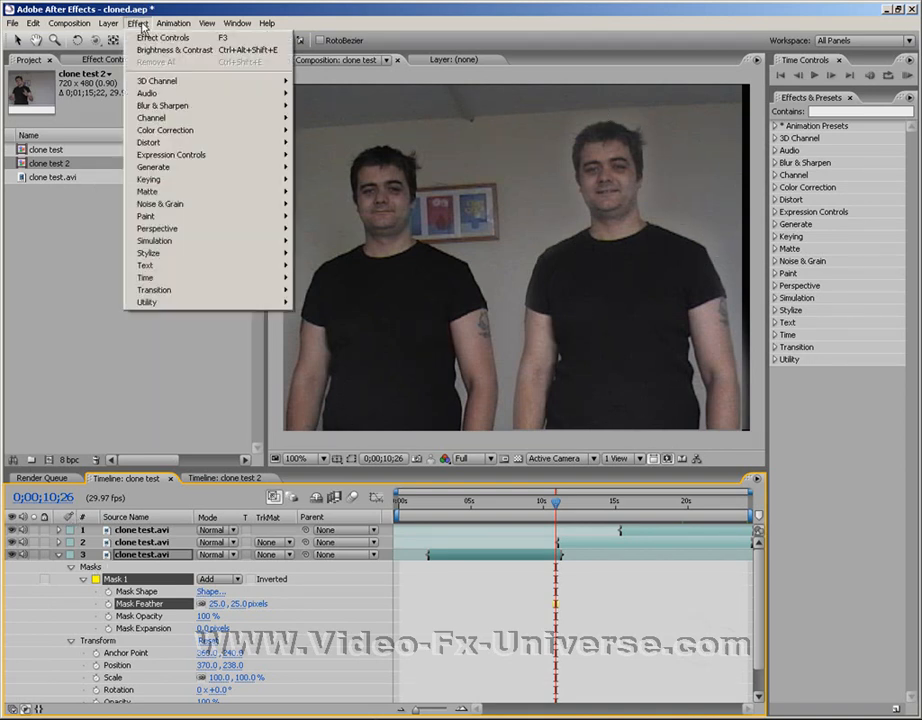
{"action": "mouse_move", "coordinate": [170, 134]}
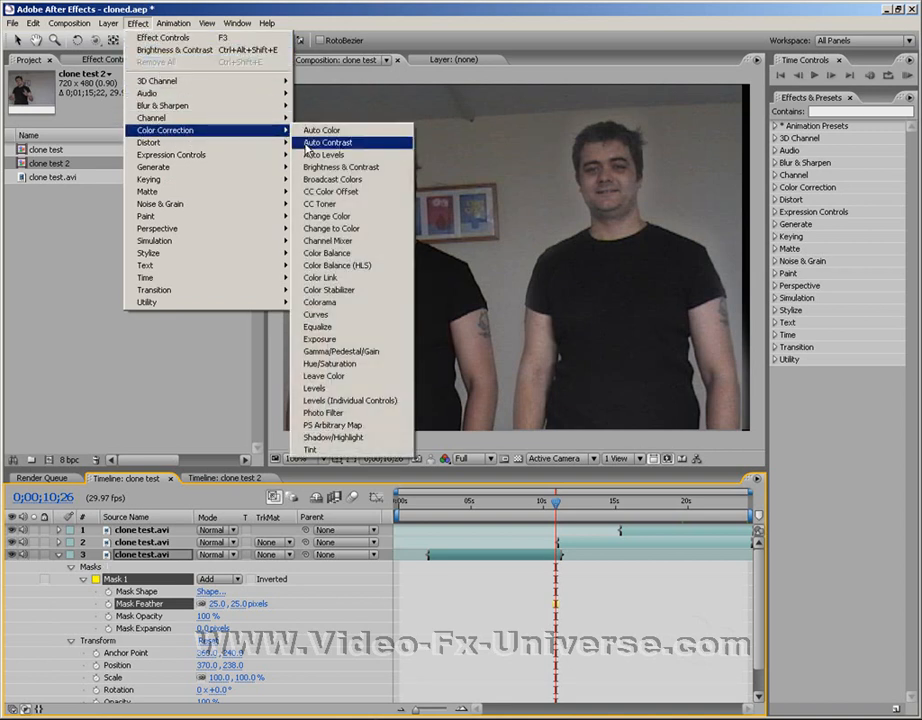
{"action": "left_click", "coordinate": [338, 167]}
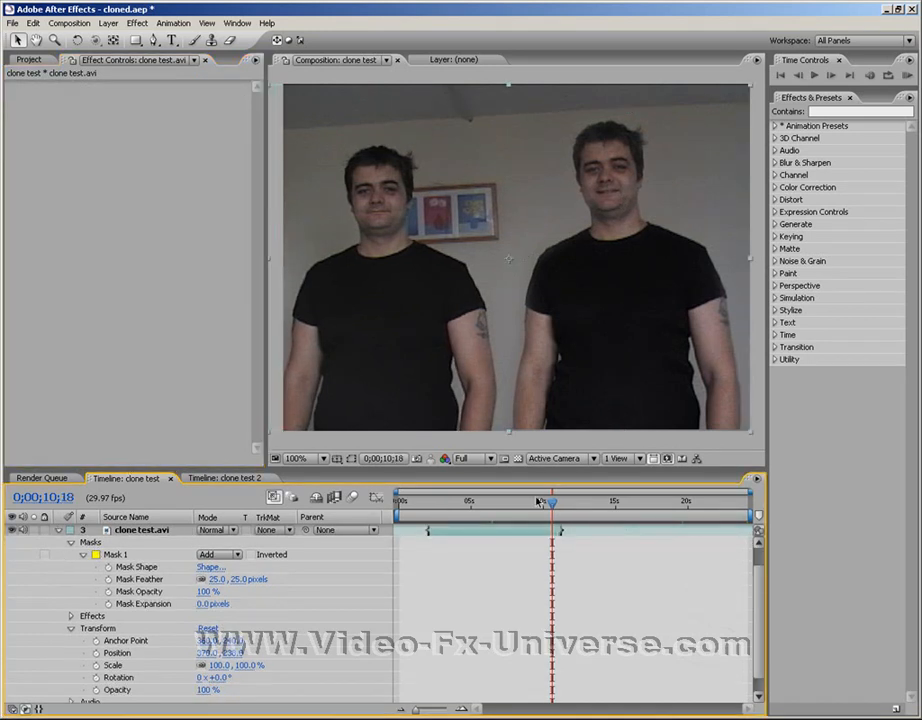
Show the mask outline and enable keyframing for Mask 1's Mask Shape on layer 3 at 0;00;11;00
{"action": "left_click", "coordinate": [352, 461]}
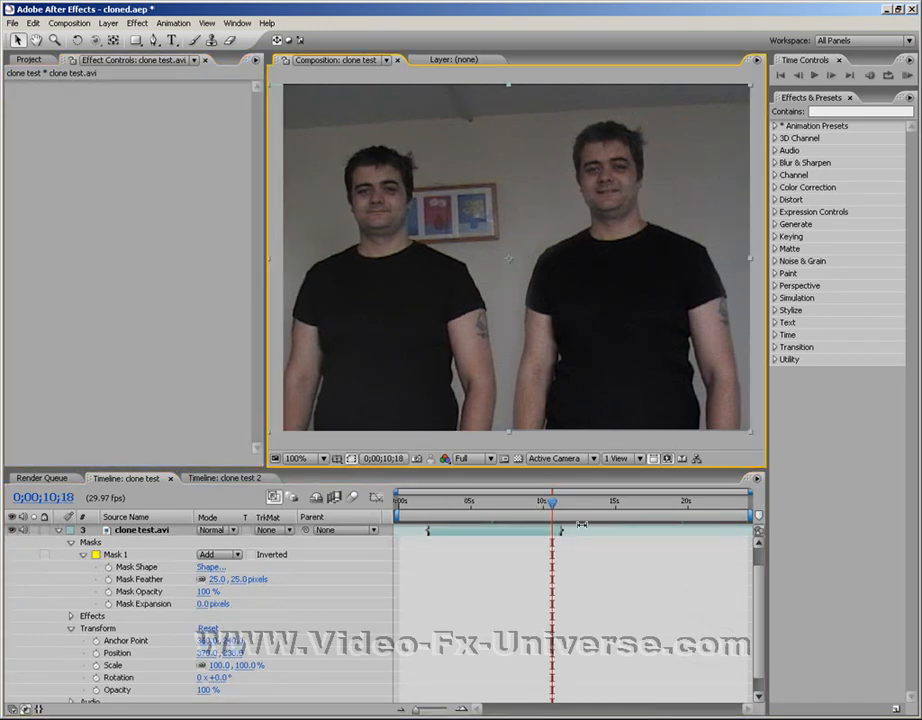
{"action": "left_click_drag", "start_coordinate": [543, 502], "coordinate": [556, 500]}
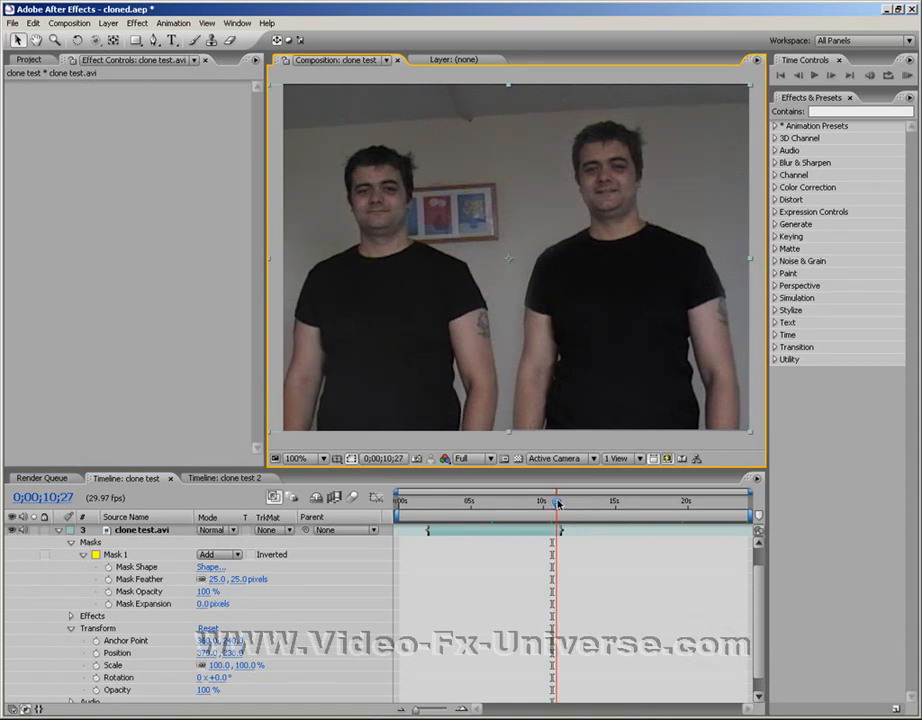
{"action": "left_click", "coordinate": [116, 554]}
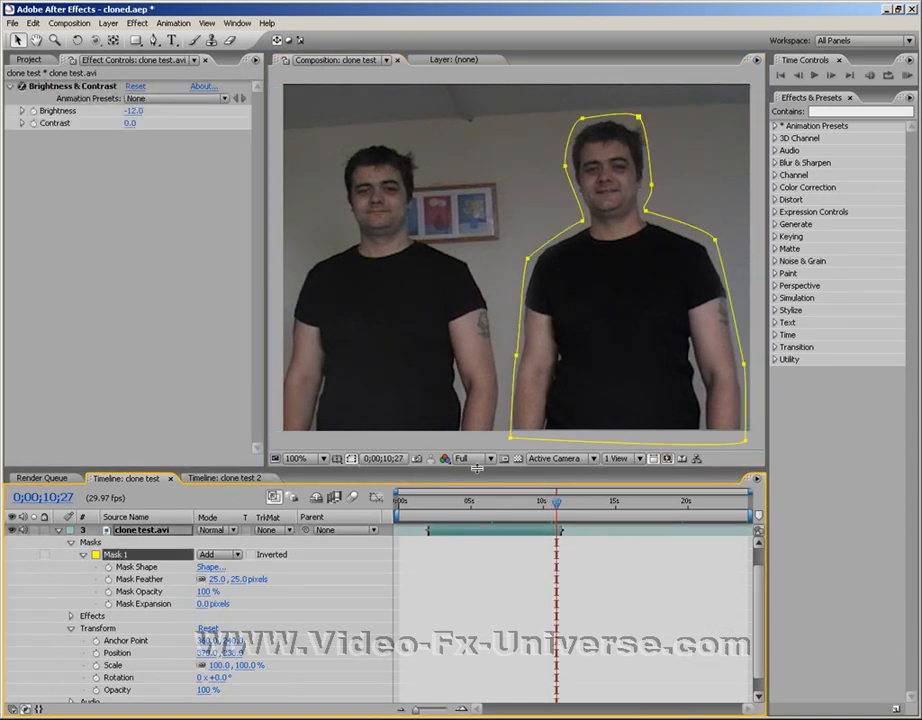
{"action": "left_click_drag", "start_coordinate": [558, 505], "coordinate": [560, 505]}
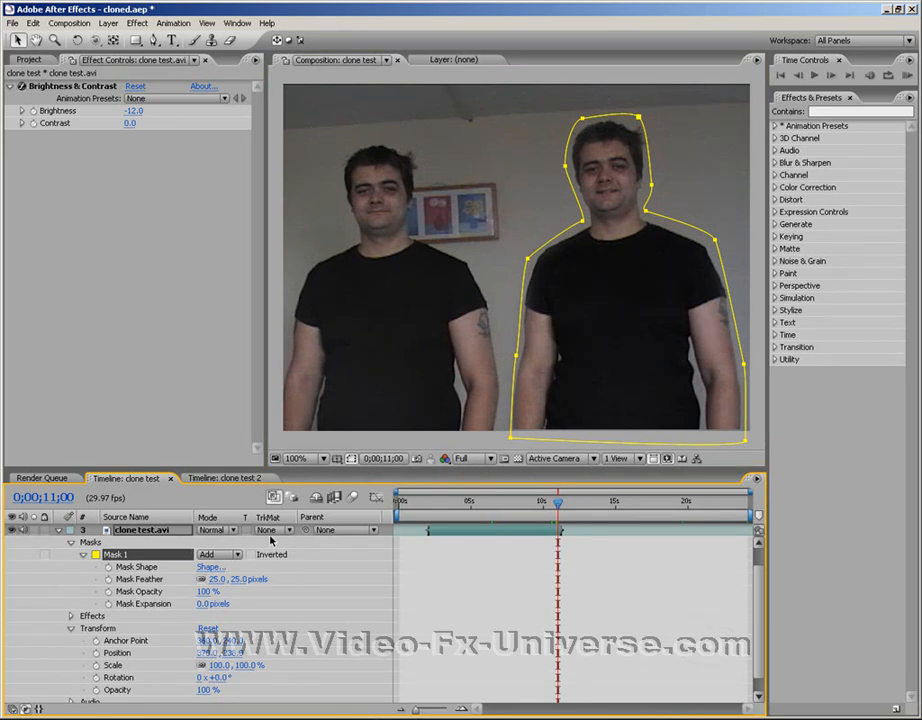
{"action": "left_click", "coordinate": [109, 567]}
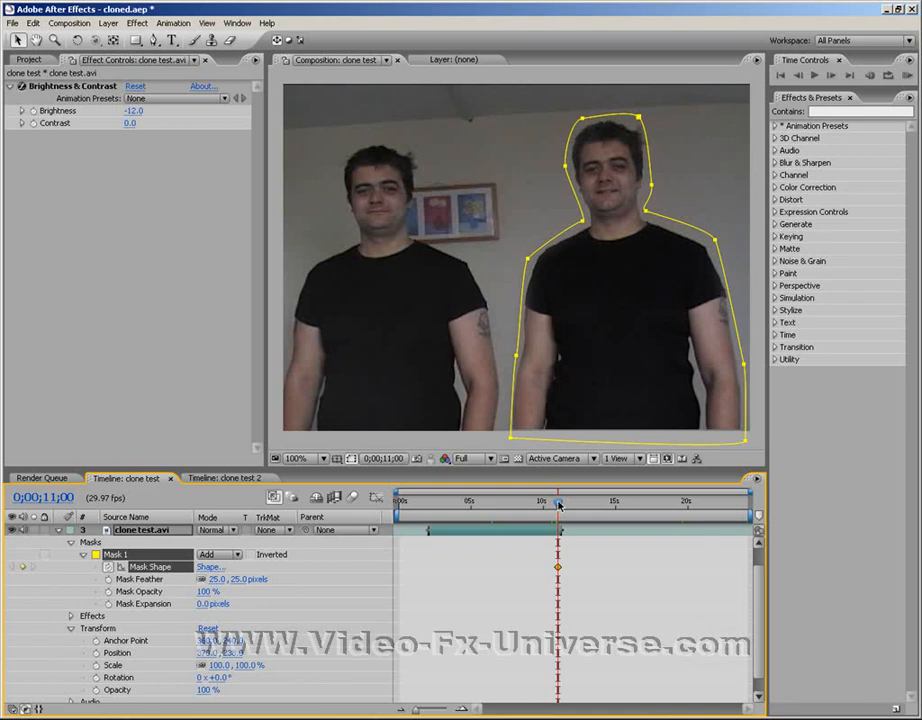
Key the mask shape at 0;00;09;13 by moving only its neck and side-of-head points outward, toward the other figure
{"action": "left_click_drag", "start_coordinate": [560, 505], "coordinate": [531, 505]}
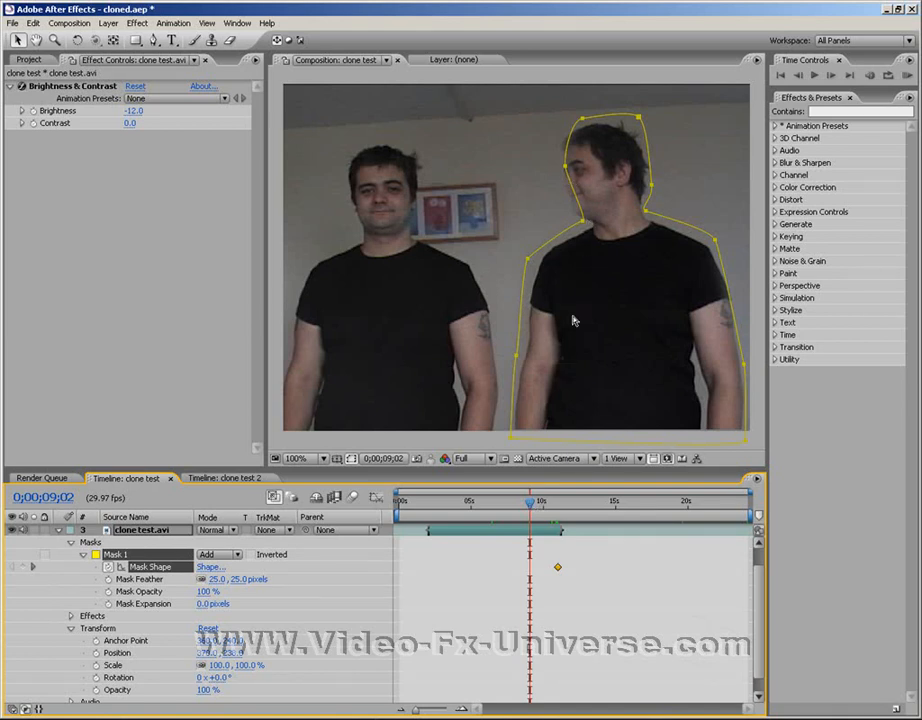
{"action": "left_click", "coordinate": [538, 505]}
{"action": "left_click_drag", "start_coordinate": [536, 505], "coordinate": [536, 505]}
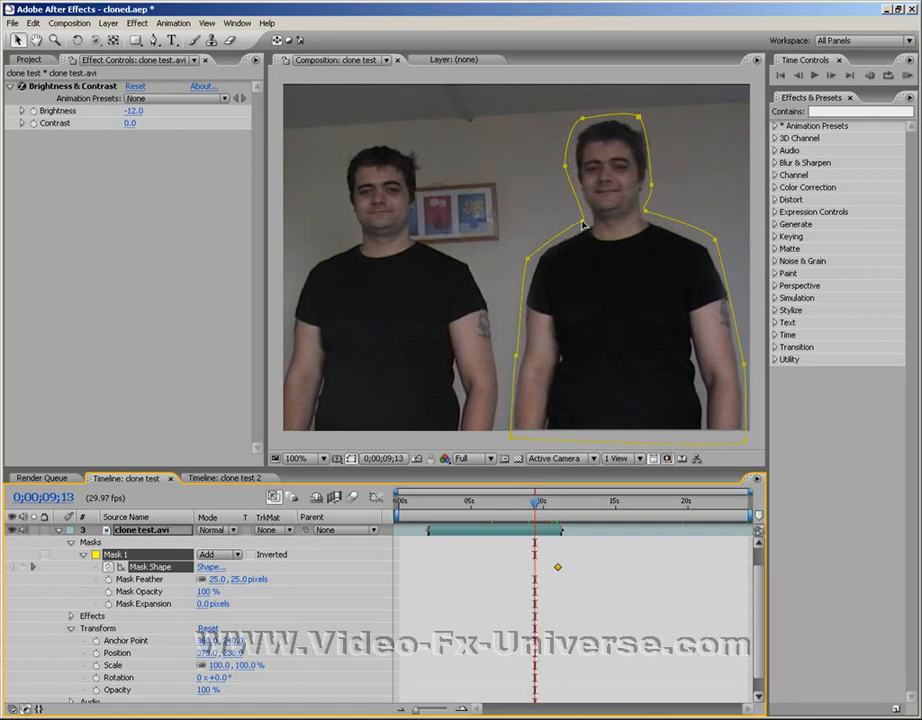
{"action": "left_click_drag", "start_coordinate": [582, 225], "coordinate": [578, 222]}
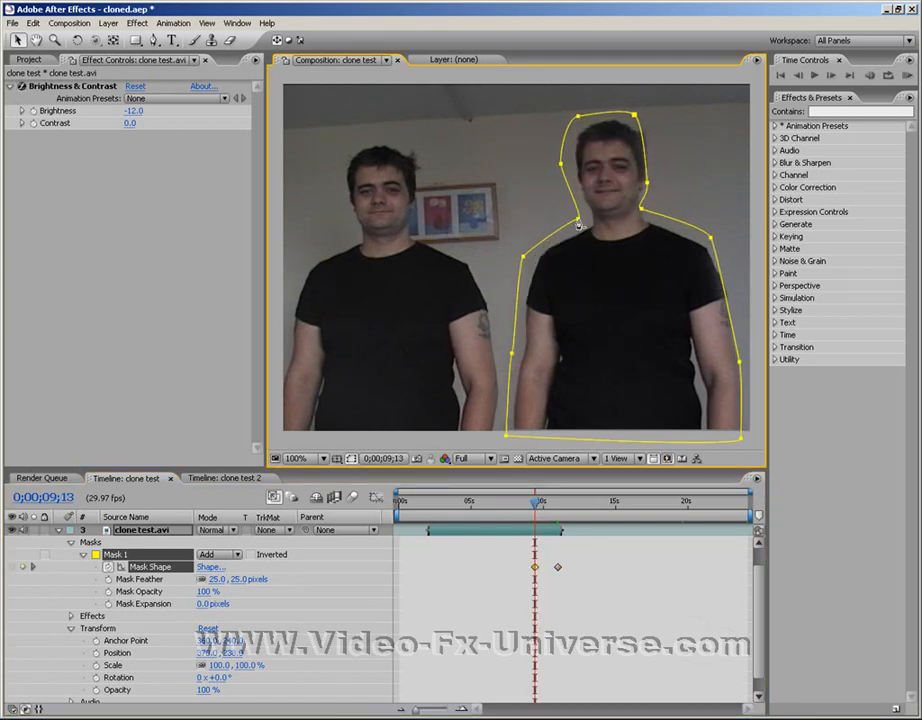
{"action": "key", "text": "ctrl+z"}
{"action": "key", "text": "ctrl+t"}
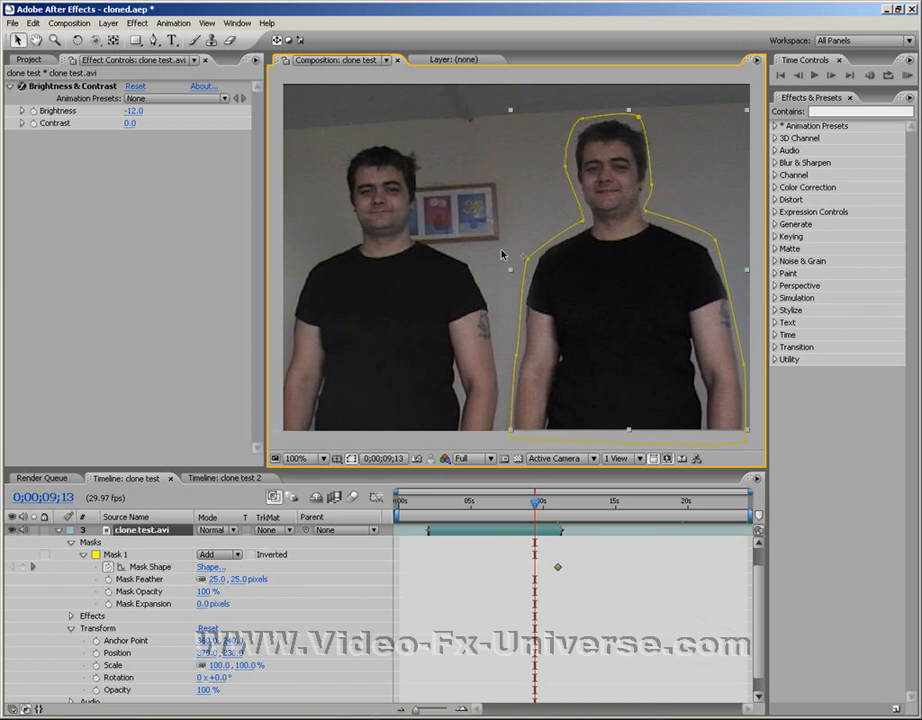
{"action": "key", "text": "Return"}
{"action": "left_click_drag", "start_coordinate": [583, 222], "coordinate": [557, 213]}
{"action": "left_click_drag", "start_coordinate": [565, 170], "coordinate": [560, 154]}
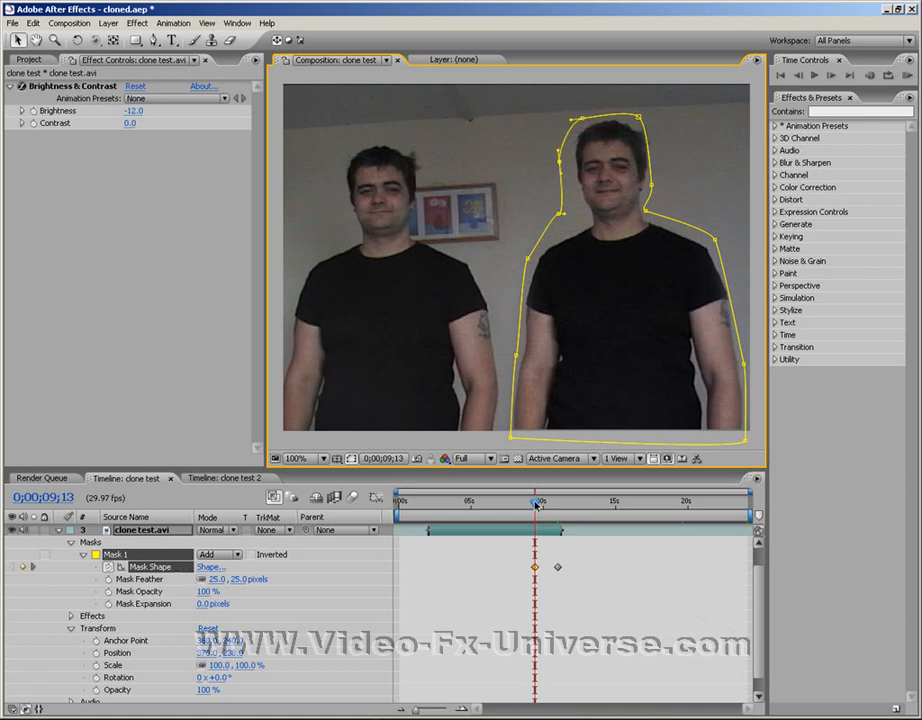
Key the mask shape at 0;00;09;02 by moving the neck and head points farther out around the turned face
{"action": "mouse_move", "coordinate": [535, 505]}
{"action": "left_mouse_down"}
{"action": "mouse_move", "coordinate": [549, 502]}
{"action": "mouse_move", "coordinate": [532, 508]}
{"action": "left_mouse_up"}
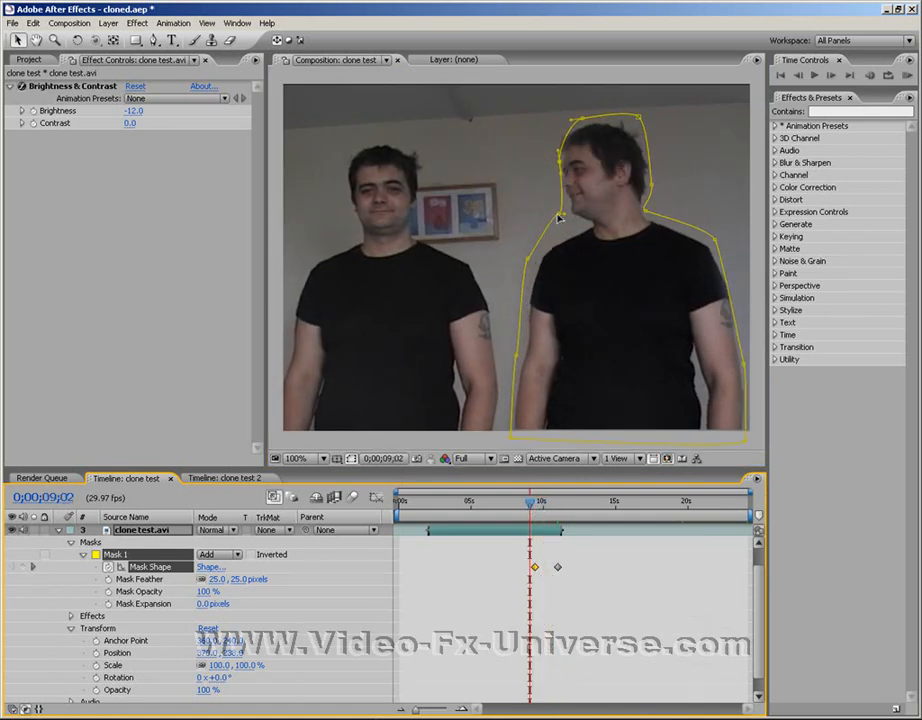
{"action": "left_click_drag", "start_coordinate": [558, 215], "coordinate": [552, 213]}
{"action": "mouse_move", "coordinate": [558, 153]}
{"action": "left_mouse_down"}
{"action": "mouse_move", "coordinate": [557, 165]}
{"action": "mouse_move", "coordinate": [545, 148]}
{"action": "left_mouse_up"}
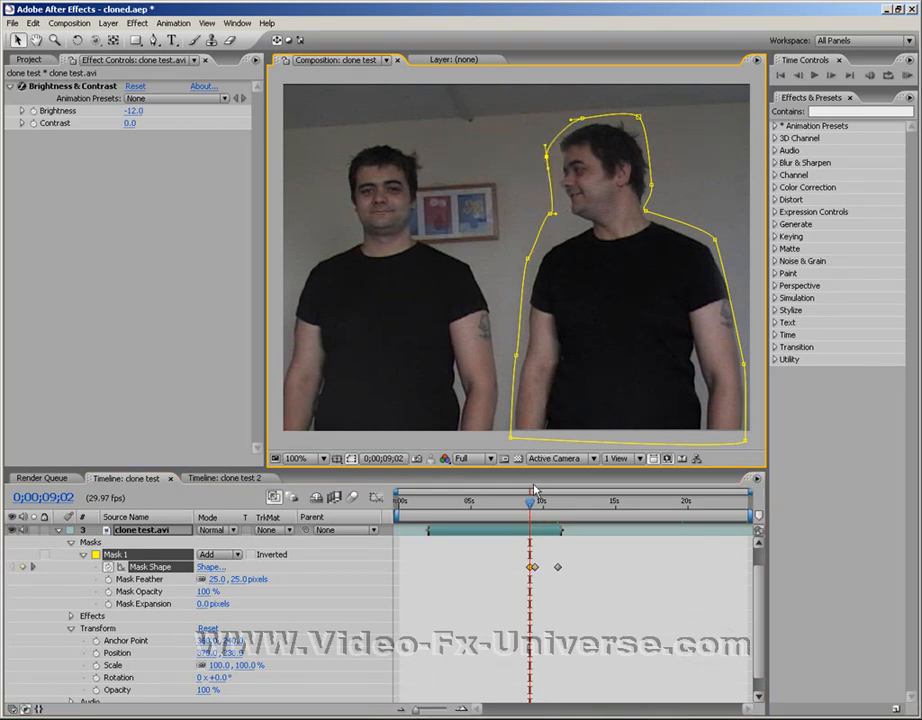
Key the mask shape at 0;00;04;28, widening it around the near arm and shoulder and tightening it around the far side of the head
{"action": "left_click_drag", "start_coordinate": [529, 504], "coordinate": [470, 504]}
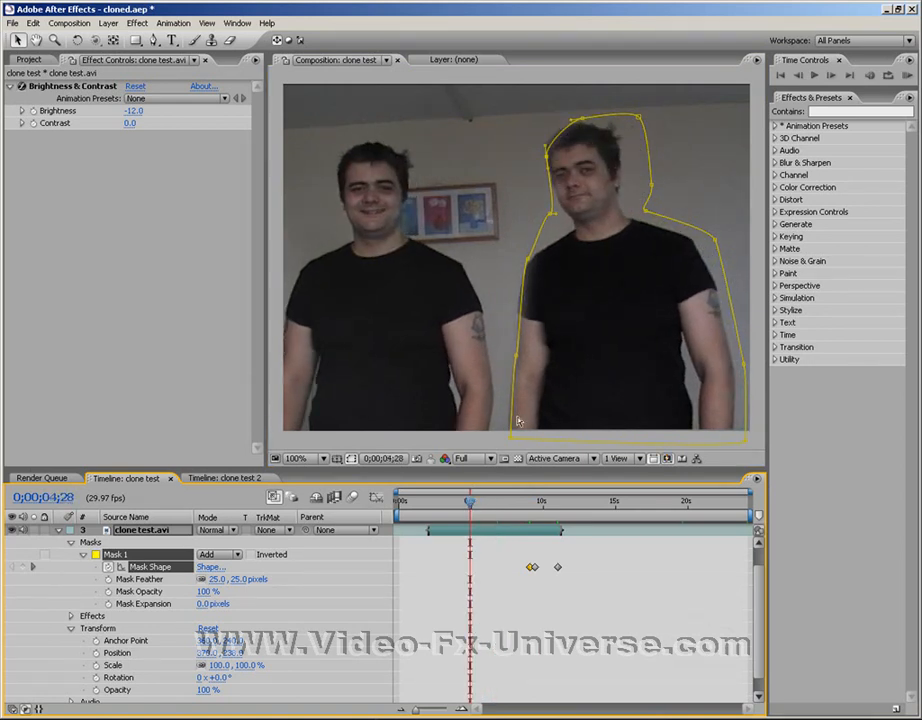
{"action": "left_click_drag", "start_coordinate": [511, 439], "coordinate": [499, 437]}
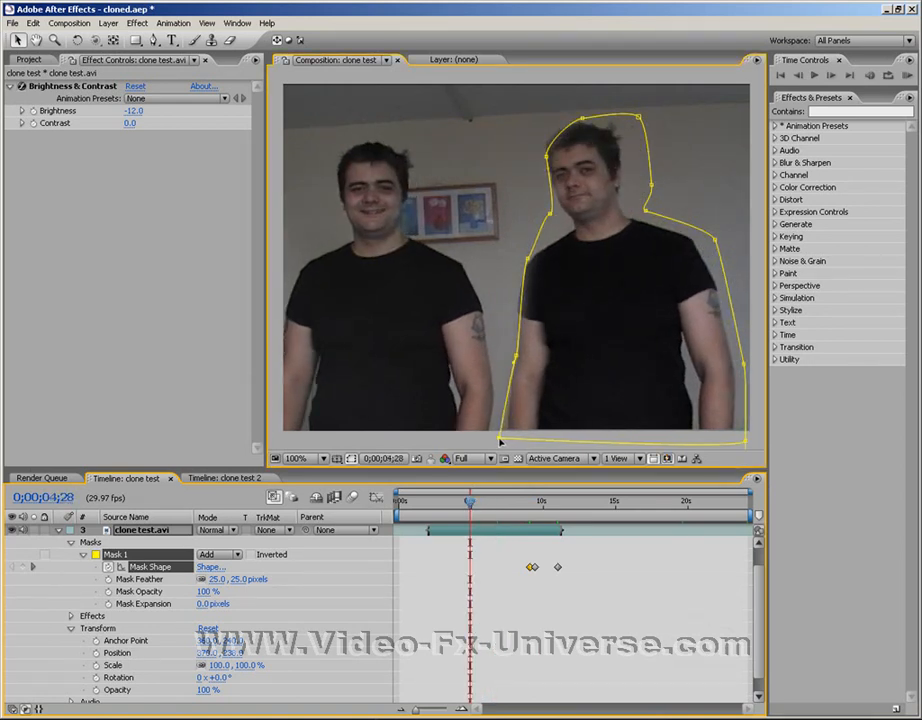
{"action": "left_click_drag", "start_coordinate": [518, 361], "coordinate": [508, 356]}
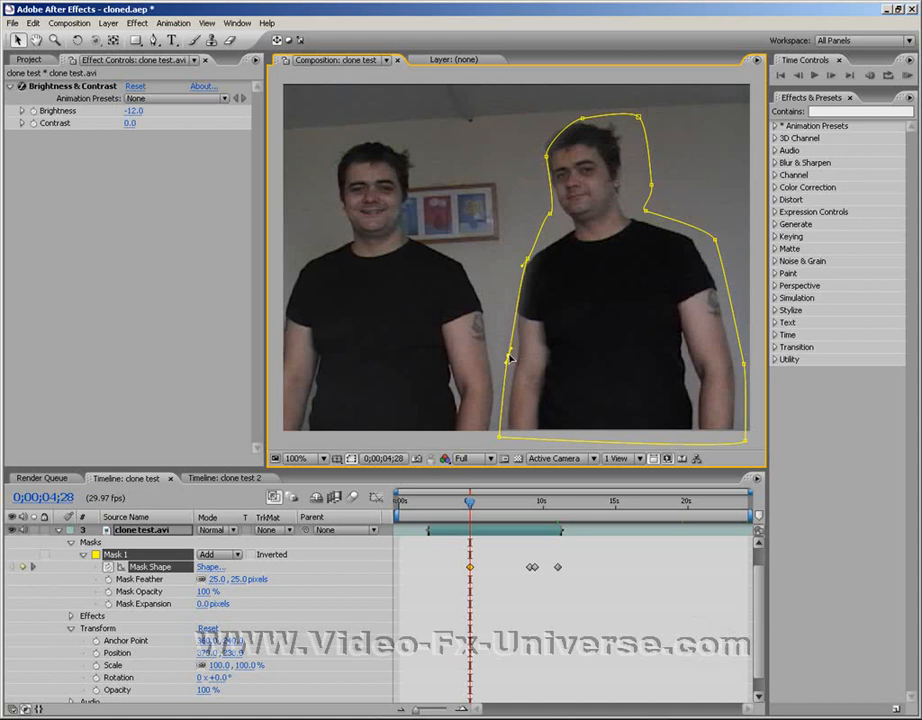
{"action": "left_click_drag", "start_coordinate": [522, 262], "coordinate": [514, 262]}
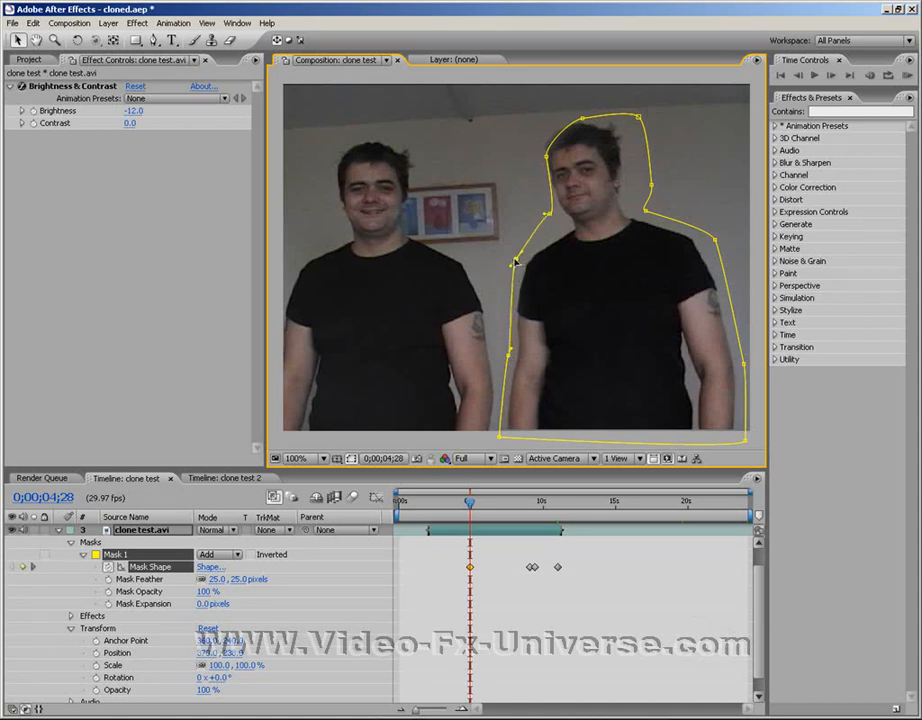
{"action": "left_click_drag", "start_coordinate": [646, 214], "coordinate": [626, 181]}
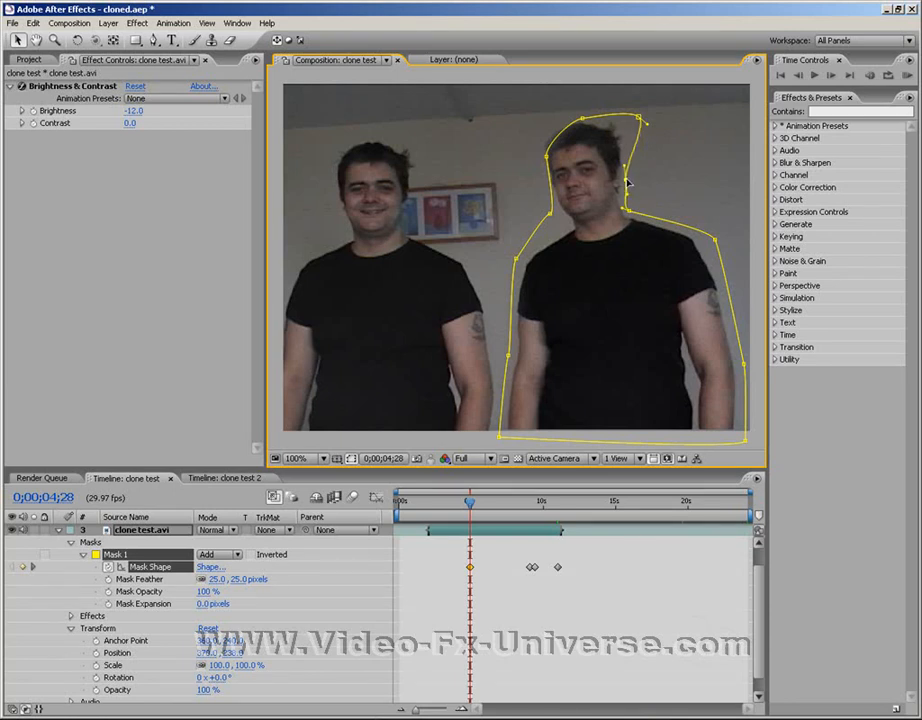
{"action": "left_click_drag", "start_coordinate": [640, 118], "coordinate": [620, 128]}
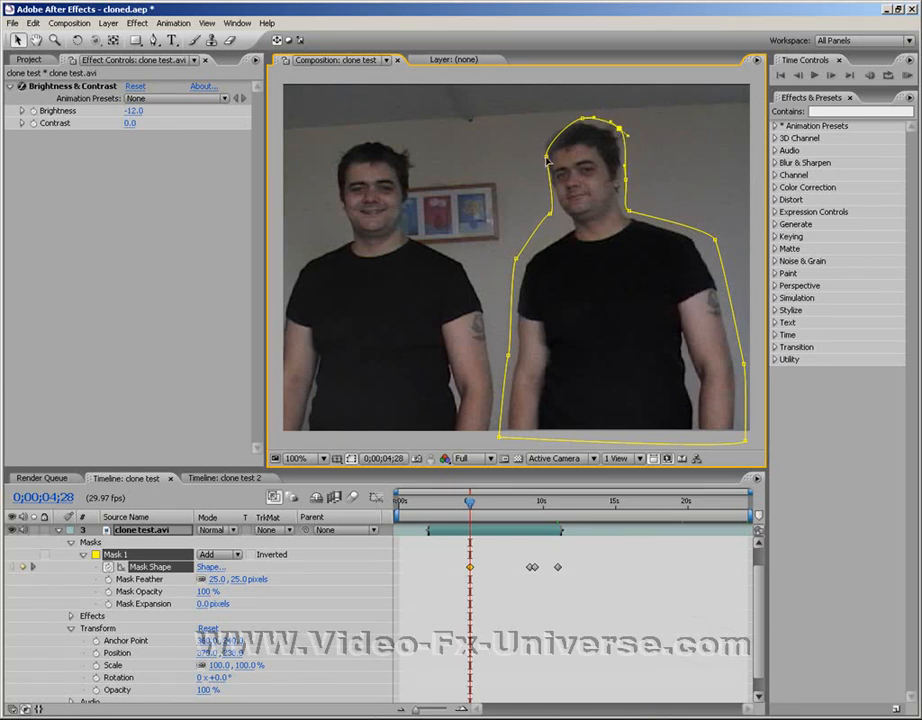
{"action": "left_click_drag", "start_coordinate": [548, 155], "coordinate": [585, 117]}
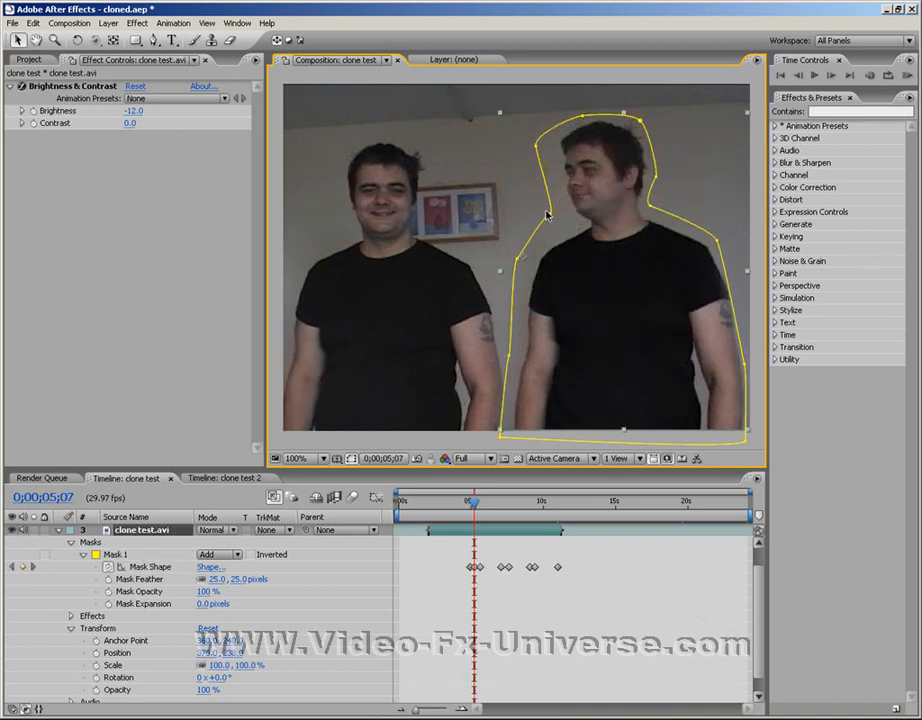
Refit the mask's neck, shoulder and arm points around the masked man at 0;00;05;07 and 0;00;04;19
{"action": "left_click_drag", "start_coordinate": [550, 215], "coordinate": [568, 230]}
{"action": "left_click_drag", "start_coordinate": [518, 262], "coordinate": [532, 267]}
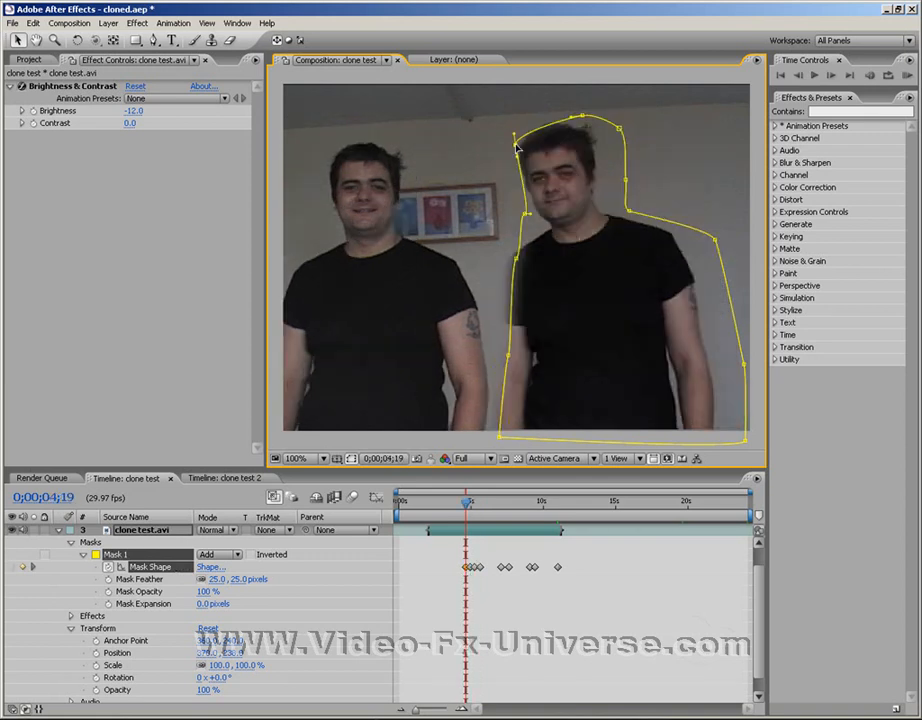
{"action": "left_click_drag", "start_coordinate": [509, 355], "coordinate": [492, 358]}
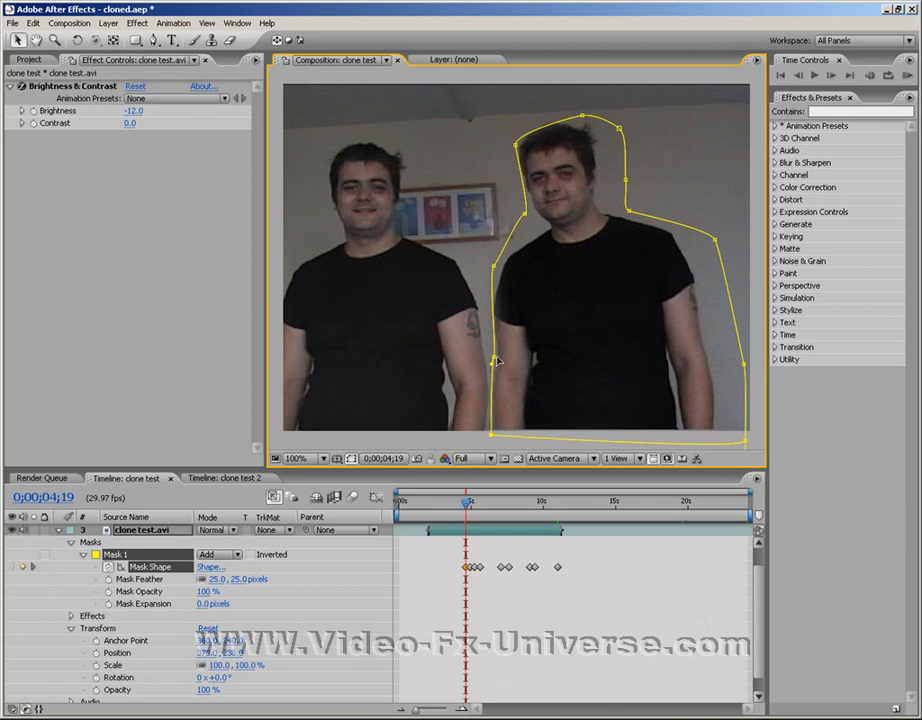
{"action": "left_click_drag", "start_coordinate": [494, 360], "coordinate": [496, 360]}
{"action": "left_click_drag", "start_coordinate": [492, 270], "coordinate": [485, 295]}
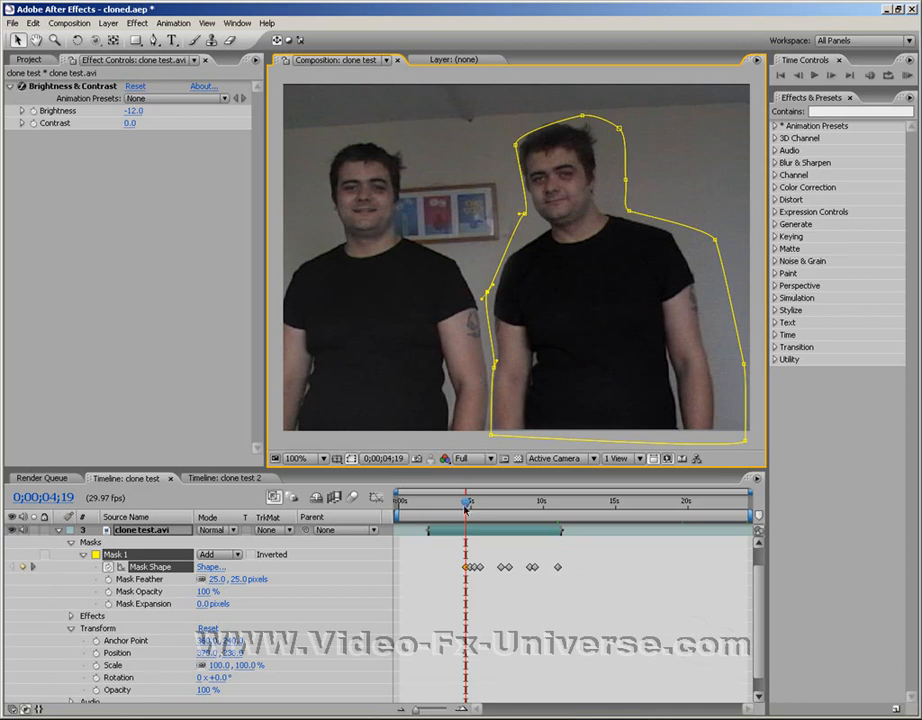
Review the animated mask between 0;00;02;12 and 0;00;05;04 at 50% and 100% magnification, hiding the mask outline
{"action": "left_click", "coordinate": [468, 504]}
{"action": "left_click_drag", "start_coordinate": [468, 504], "coordinate": [463, 504]}
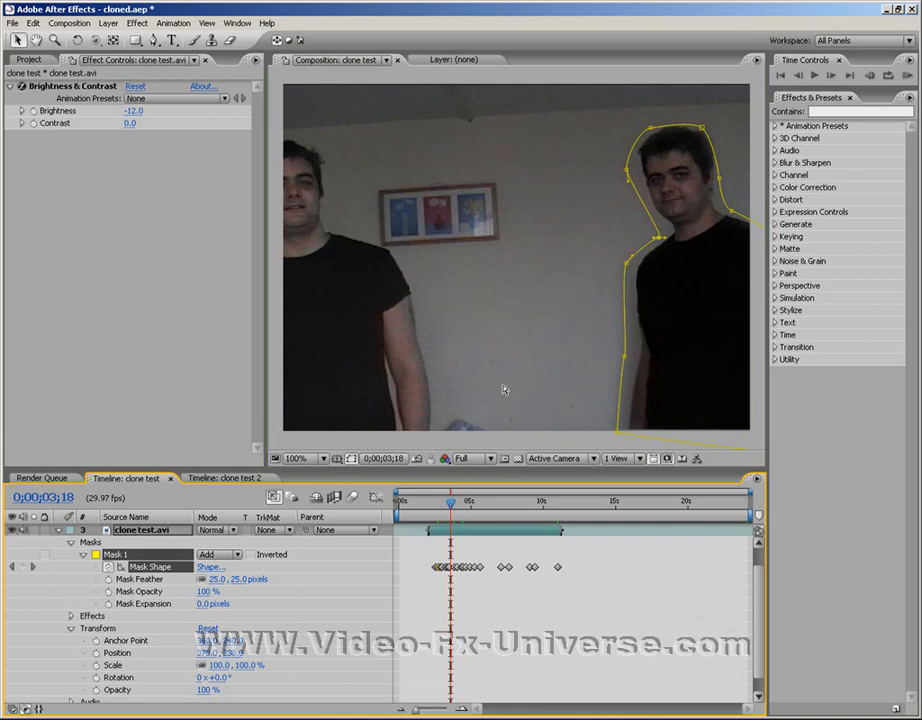
{"action": "left_click", "coordinate": [506, 389]}
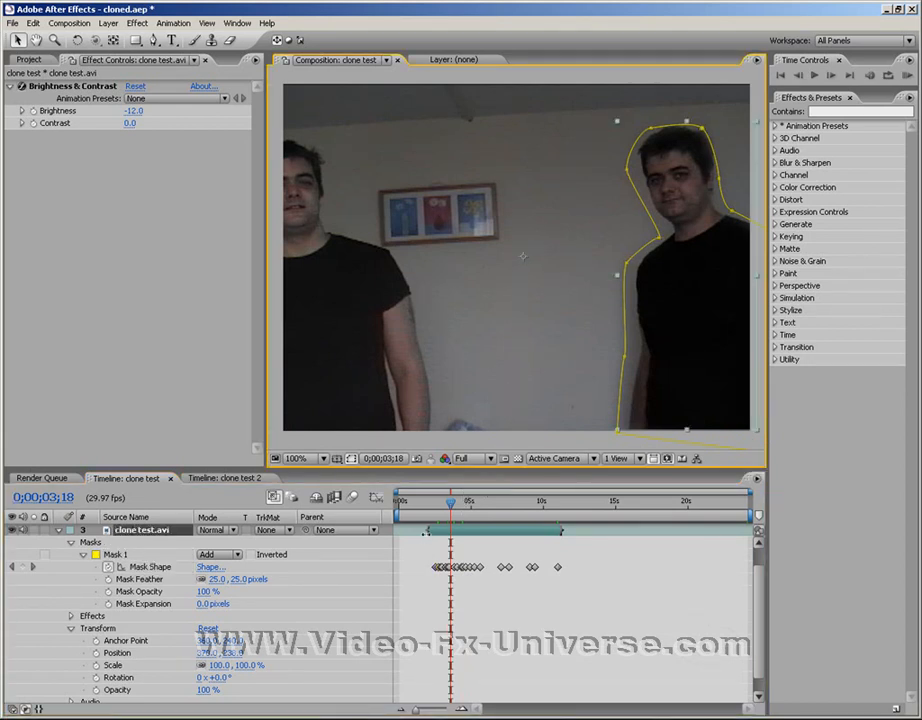
{"action": "left_click_drag", "start_coordinate": [450, 502], "coordinate": [435, 507]}
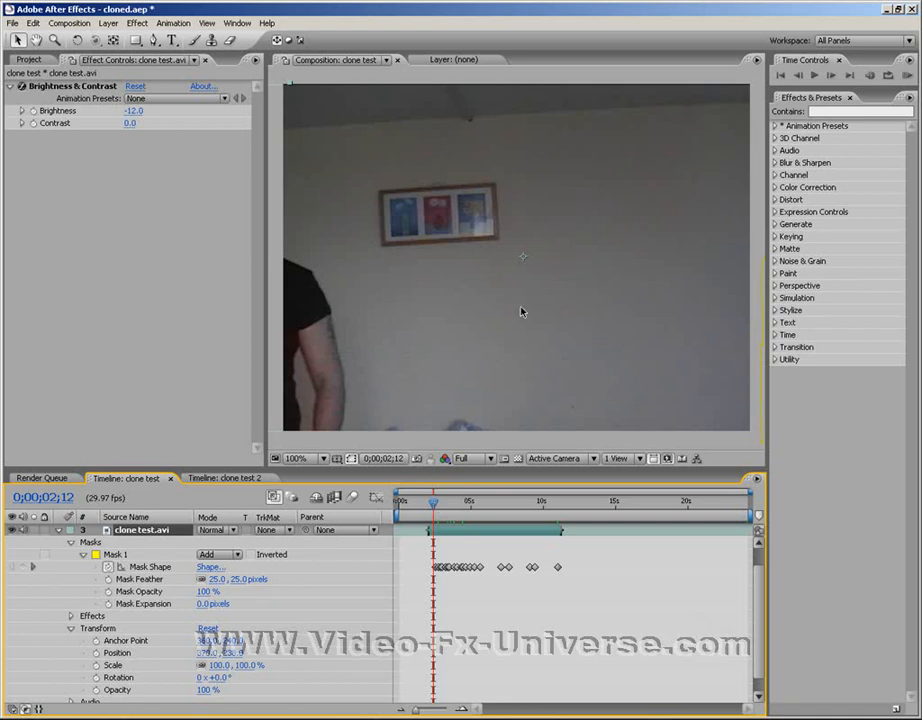
{"action": "key", "text": "comma"}
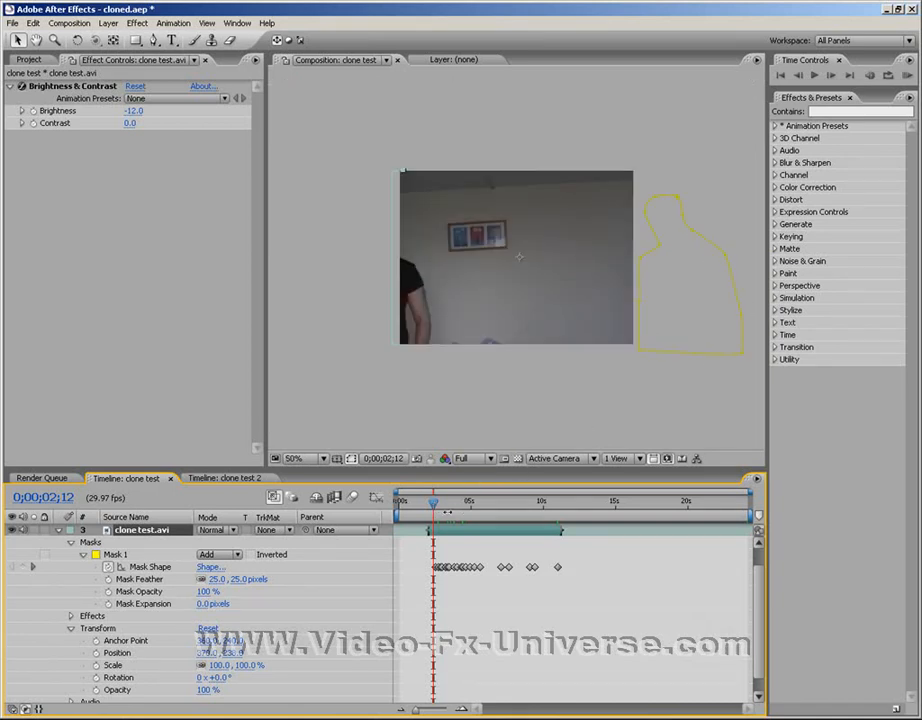
{"action": "left_click_drag", "start_coordinate": [433, 506], "coordinate": [473, 508]}
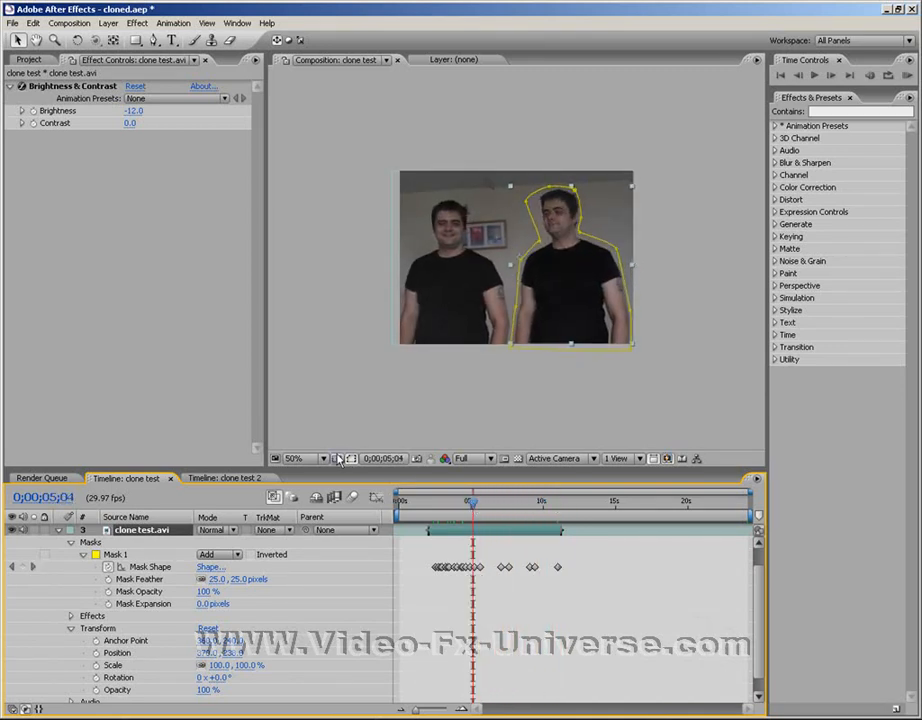
{"action": "left_click", "coordinate": [535, 350]}
{"action": "key", "text": "period"}
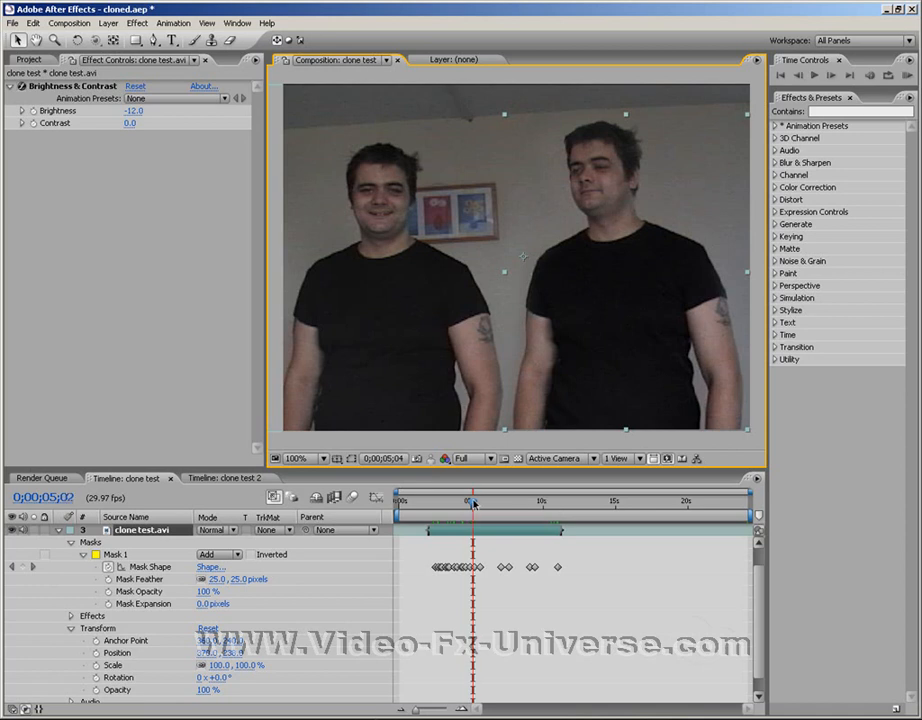
At 0;00;04;16, show the mask outline and refit its arm, shoulder and neck points so the masked man's shoulder is fully included
{"action": "left_click_drag", "start_coordinate": [473, 503], "coordinate": [466, 503]}
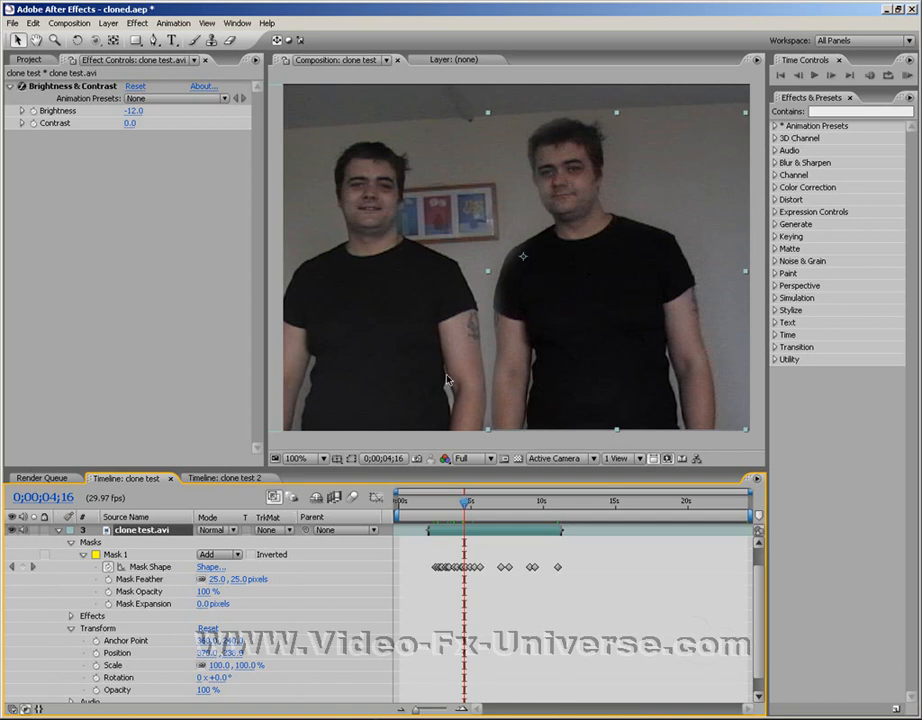
{"action": "left_click", "coordinate": [353, 461]}
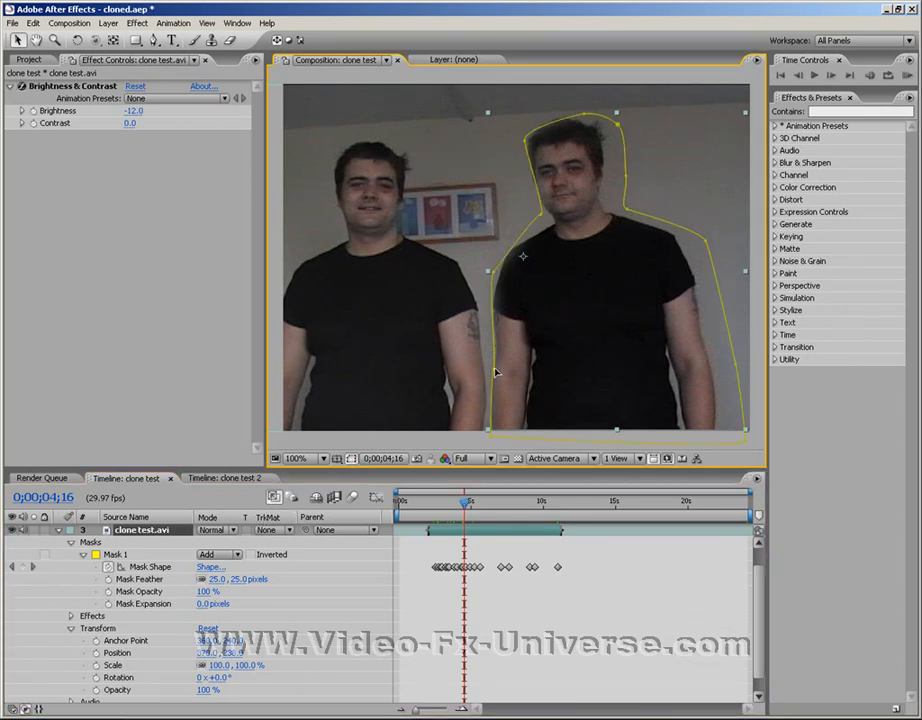
{"action": "left_click", "coordinate": [494, 277]}
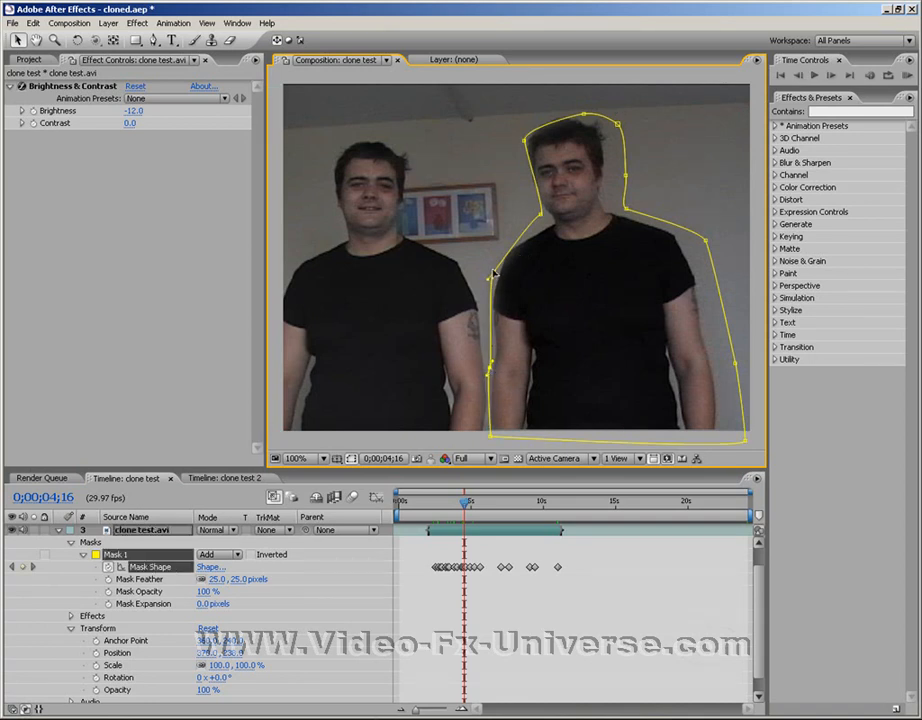
{"action": "left_click_drag", "start_coordinate": [494, 273], "coordinate": [498, 263]}
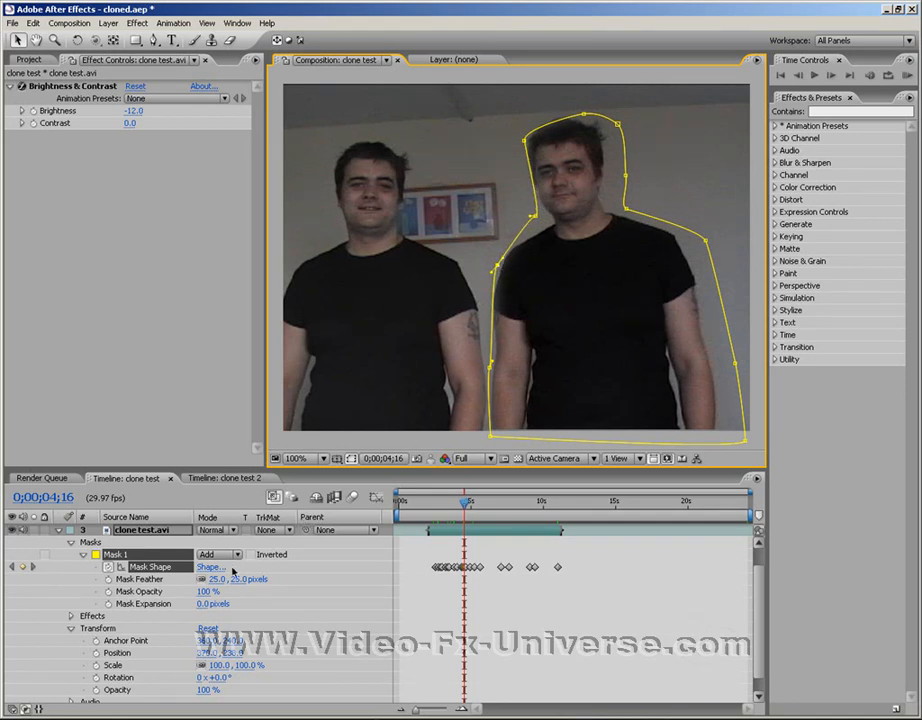
Set Mask 1's Mask Feather to 13 pixels and check the figure's edges with the mask outline temporarily hidden
{"action": "left_click_drag", "start_coordinate": [234, 579], "coordinate": [227, 579]}
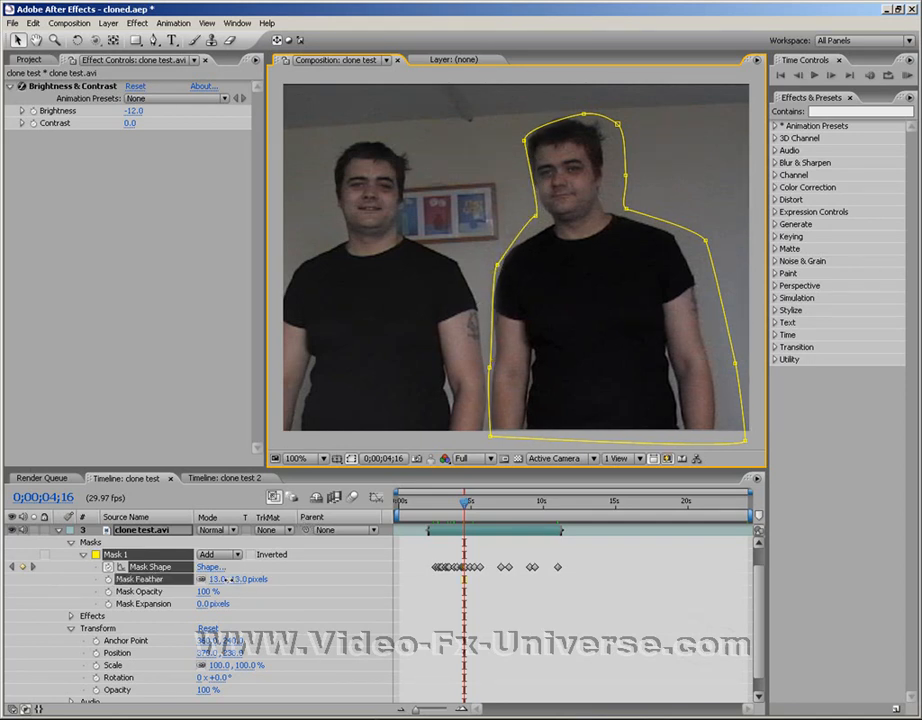
{"action": "left_click", "coordinate": [351, 458]}
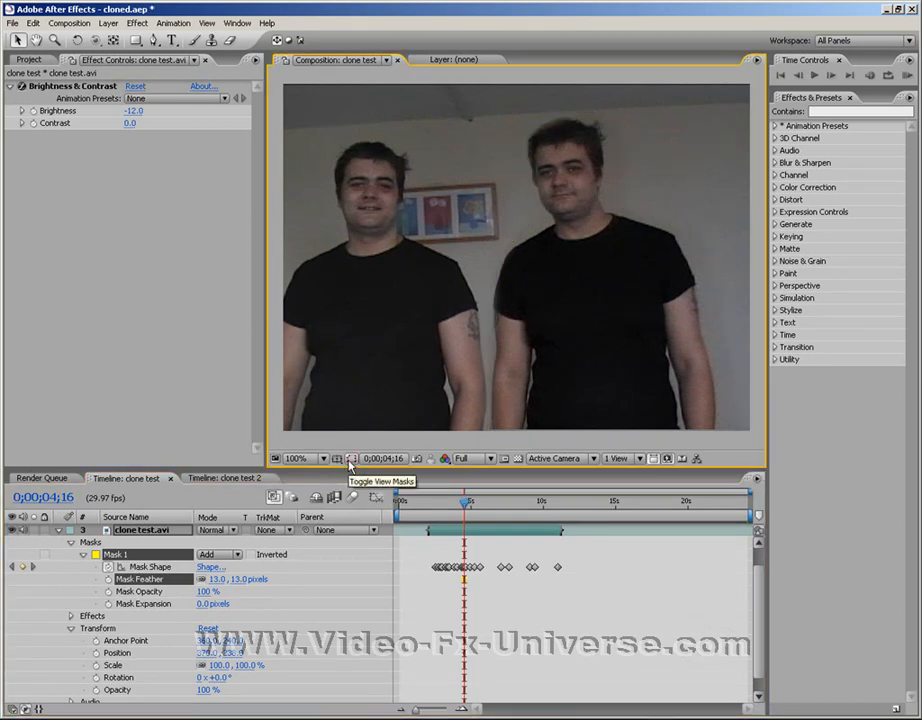
{"action": "left_click", "coordinate": [350, 460]}
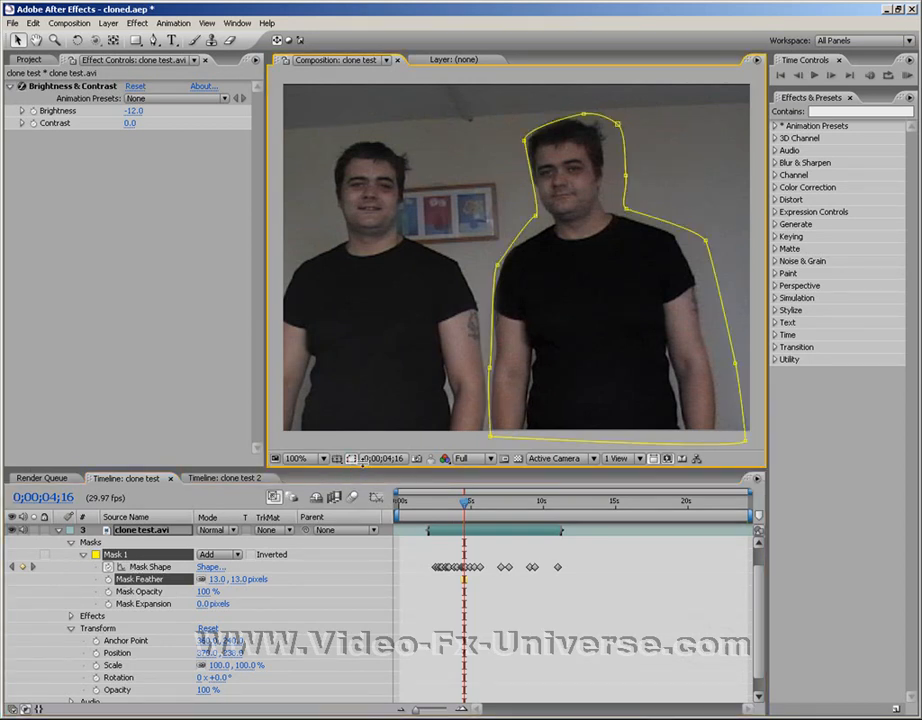
Set Mask 1's Mask Feather to 32 pixels, checking the figure's edges between 0;00;03;18 and 0;00;04;06 with the mask outline hidden
{"action": "left_click_drag", "start_coordinate": [463, 503], "coordinate": [459, 503]}
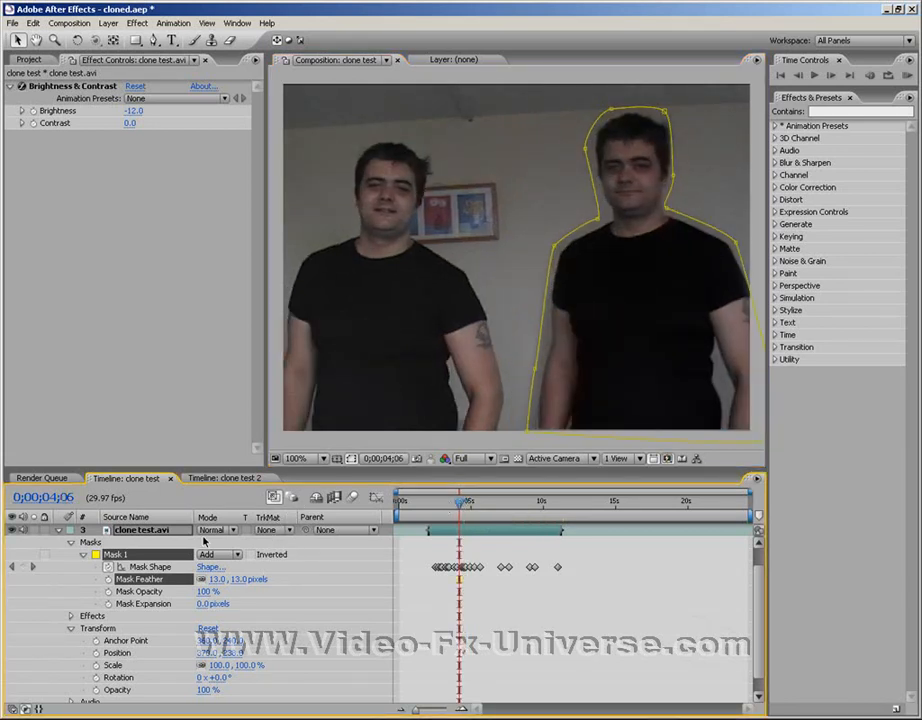
{"action": "left_click", "coordinate": [350, 459]}
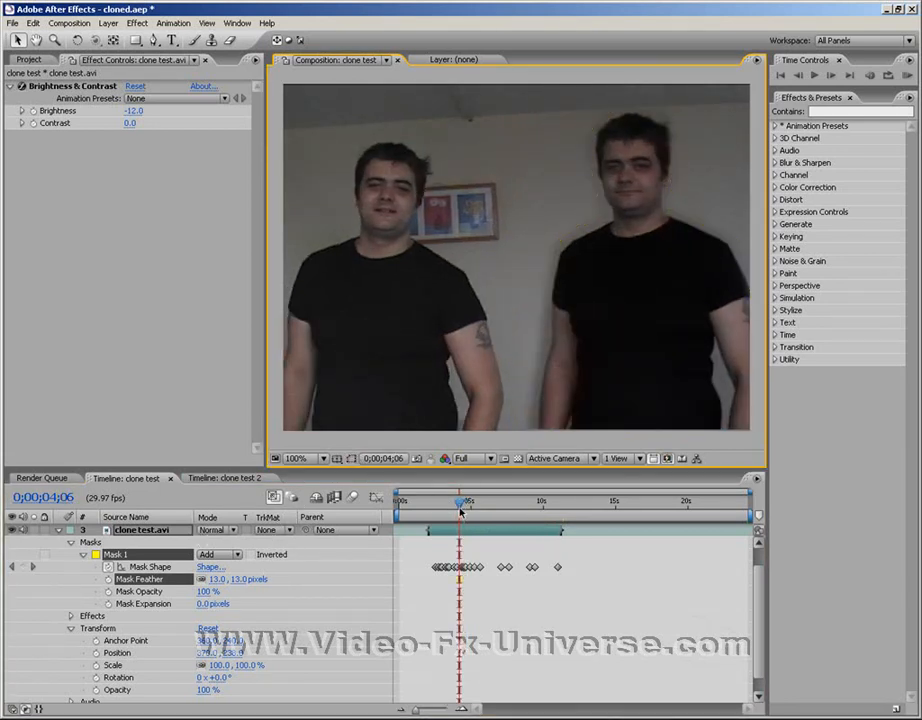
{"action": "mouse_move", "coordinate": [460, 511]}
{"action": "left_mouse_down"}
{"action": "mouse_move", "coordinate": [478, 505]}
{"action": "mouse_move", "coordinate": [433, 505]}
{"action": "mouse_move", "coordinate": [450, 507]}
{"action": "left_mouse_up"}
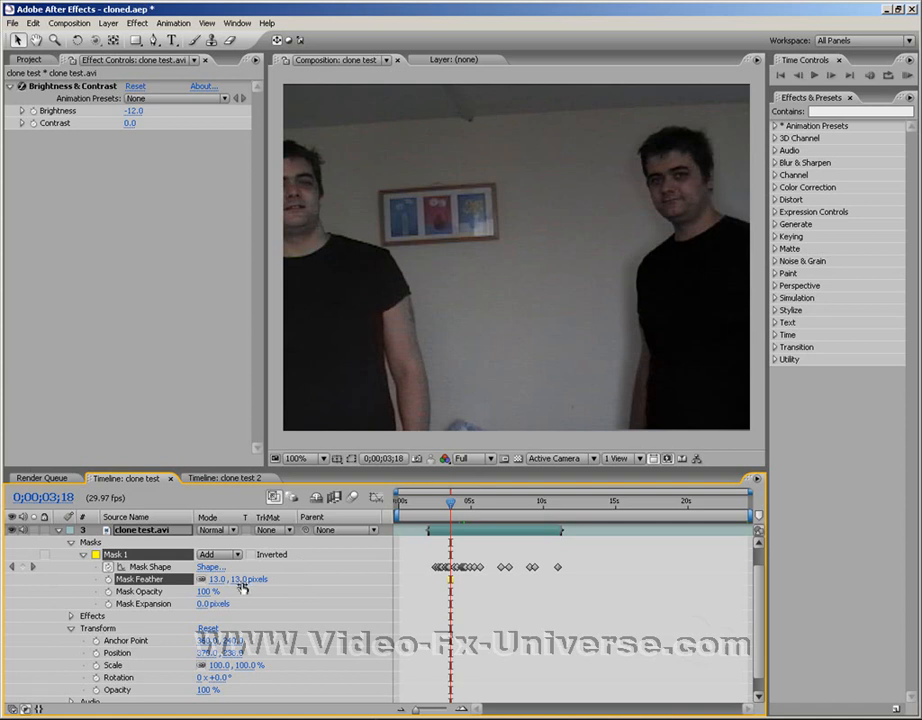
{"action": "left_click_drag", "start_coordinate": [238, 579], "coordinate": [245, 579]}
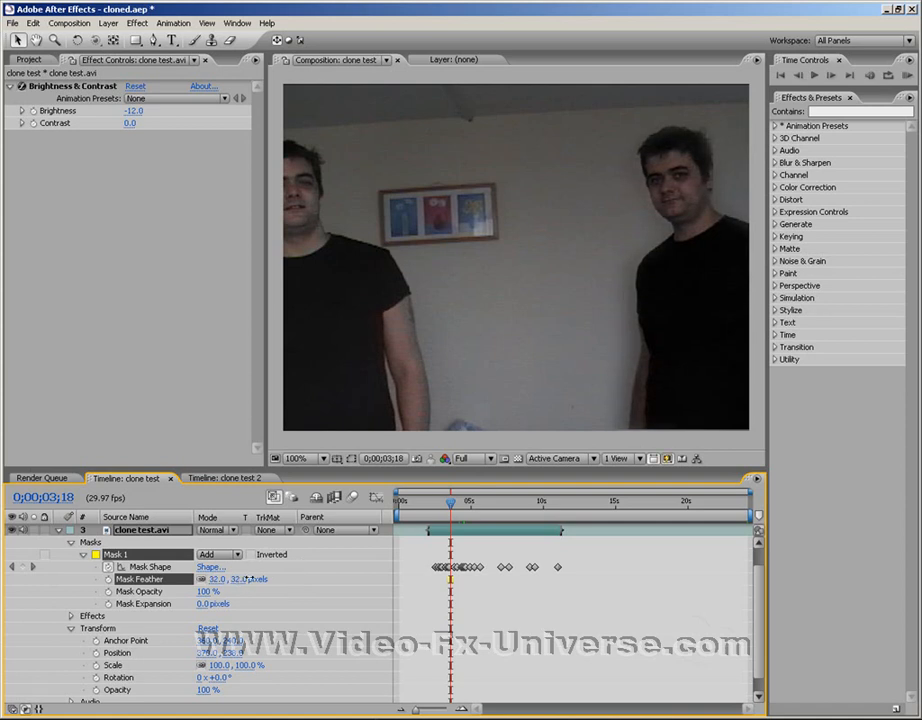
{"action": "mouse_move", "coordinate": [456, 505]}
{"action": "left_mouse_down"}
{"action": "mouse_move", "coordinate": [446, 505]}
{"action": "mouse_move", "coordinate": [454, 505]}
{"action": "left_mouse_up"}
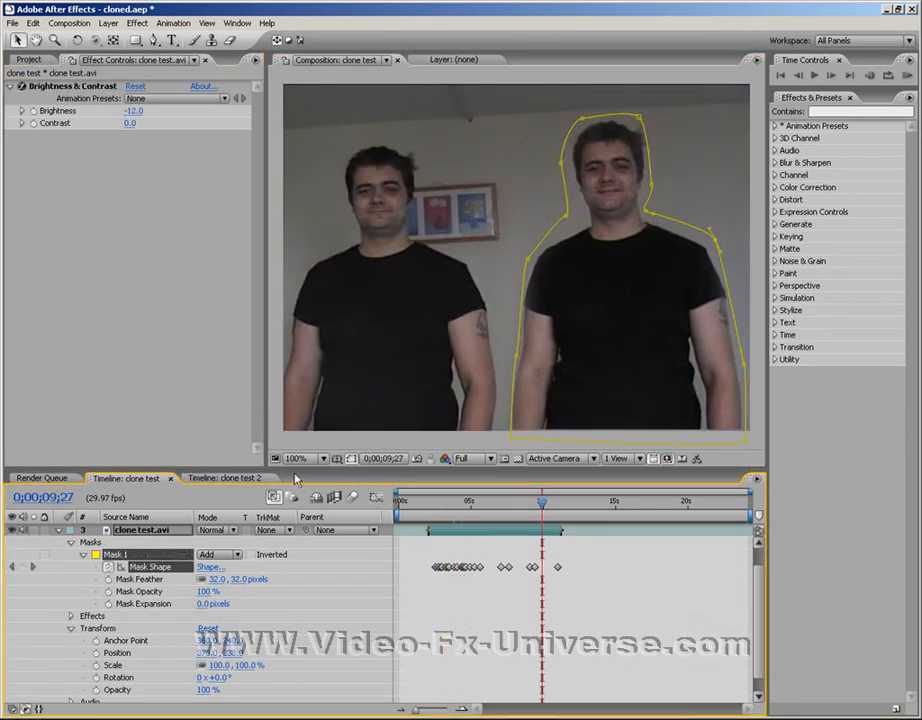
Collapse layer 3's properties and review the sofa shot at 0;00;19;03 and the cloned figures around 0;00;04;21
{"action": "left_click", "coordinate": [58, 532]}
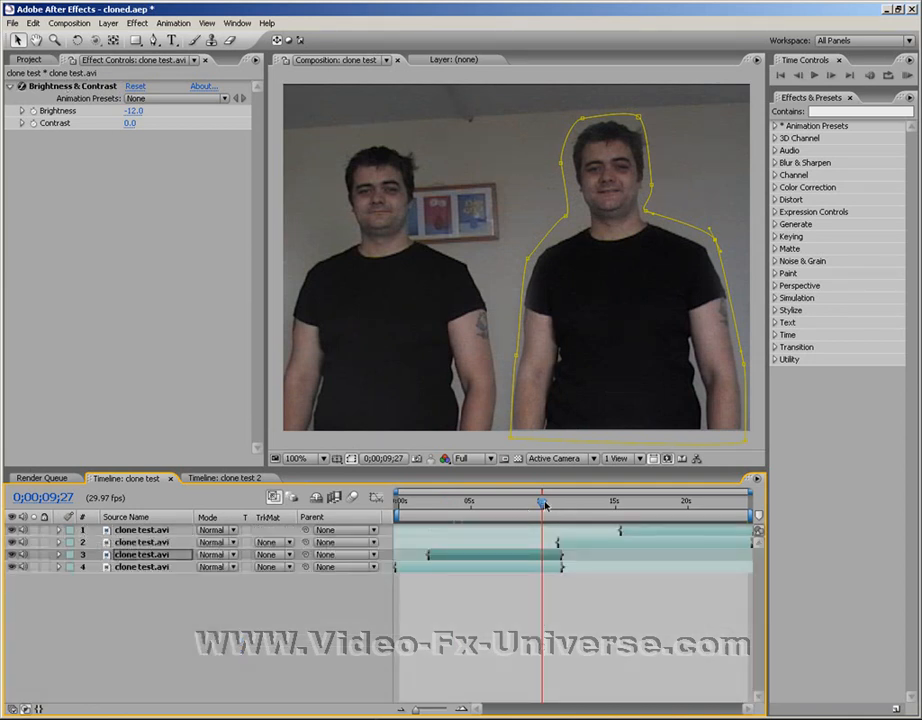
{"action": "left_click_drag", "start_coordinate": [545, 505], "coordinate": [675, 505]}
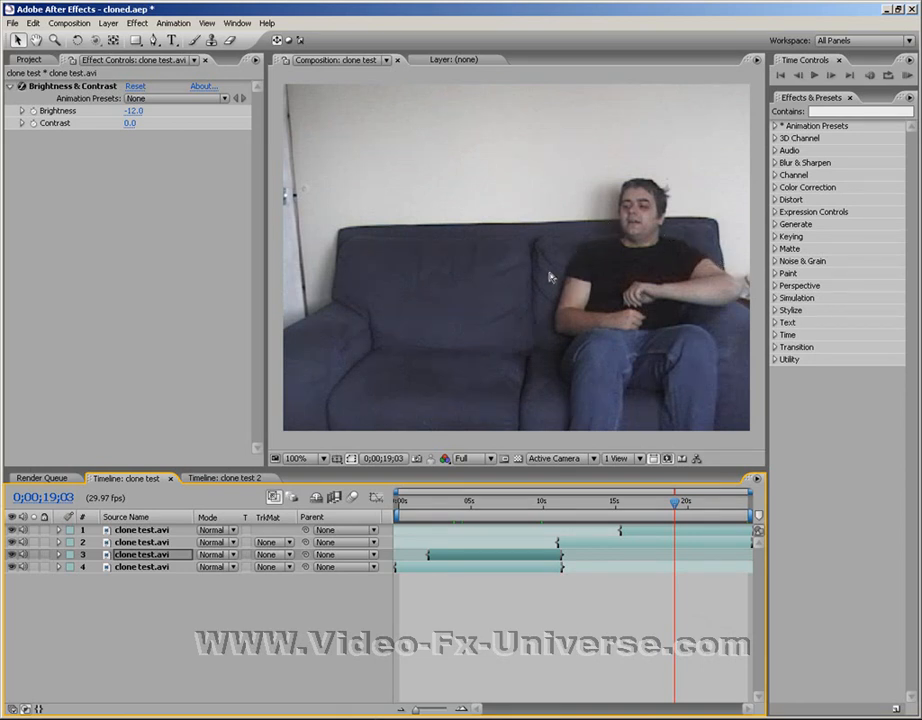
{"action": "left_click", "coordinate": [547, 343]}
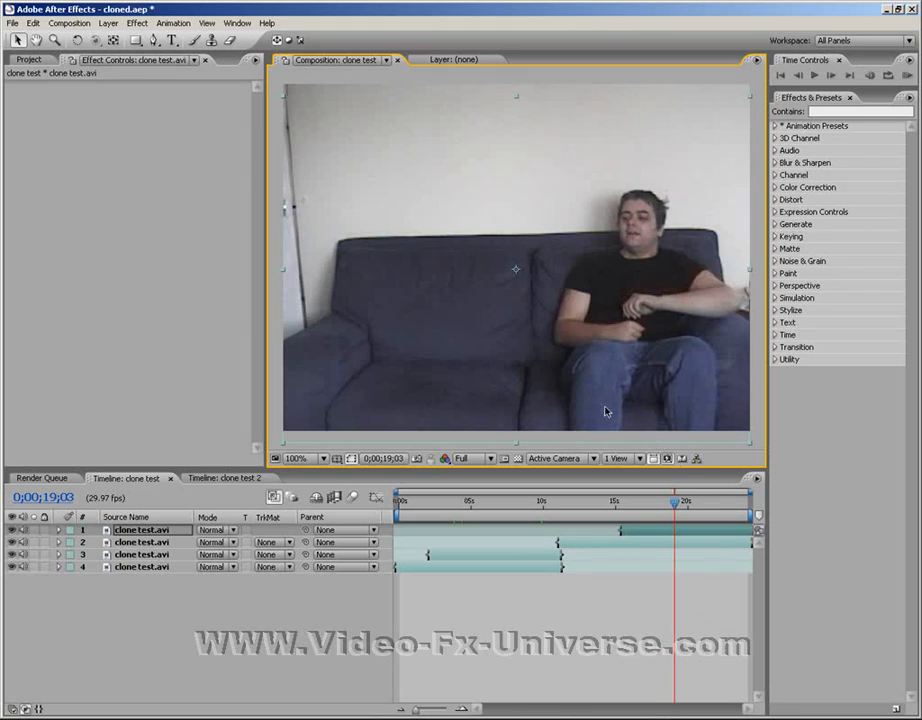
{"action": "left_click", "coordinate": [464, 506]}
{"action": "left_click_drag", "start_coordinate": [464, 506], "coordinate": [467, 507]}
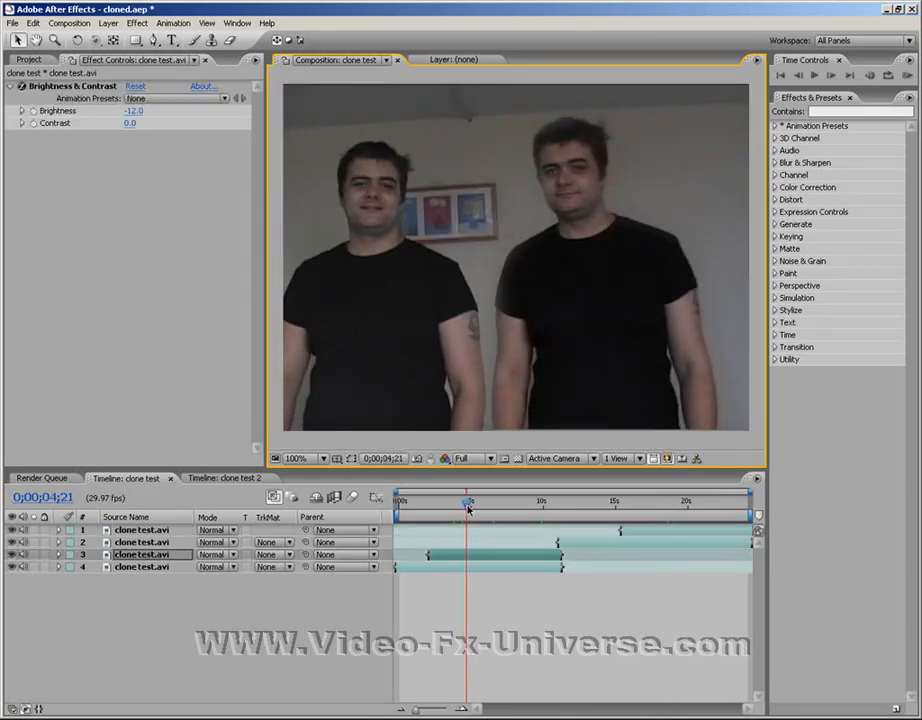